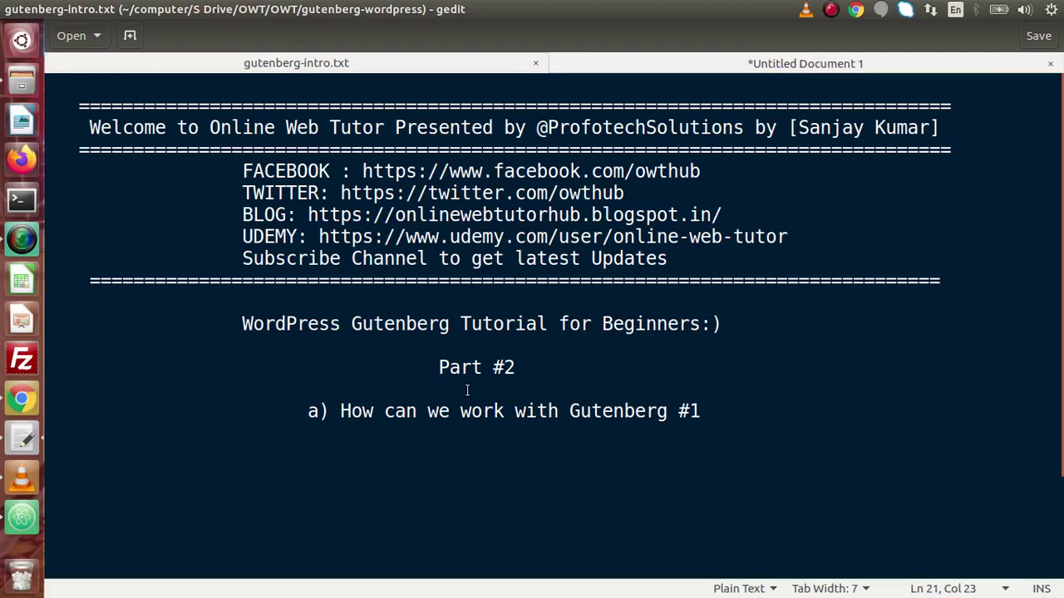
# Step: Review the notes on Gutenberg basics in the untitled document, highlighting the list of block types from Paragraphs to Tables
pyautogui.click(707, 60)
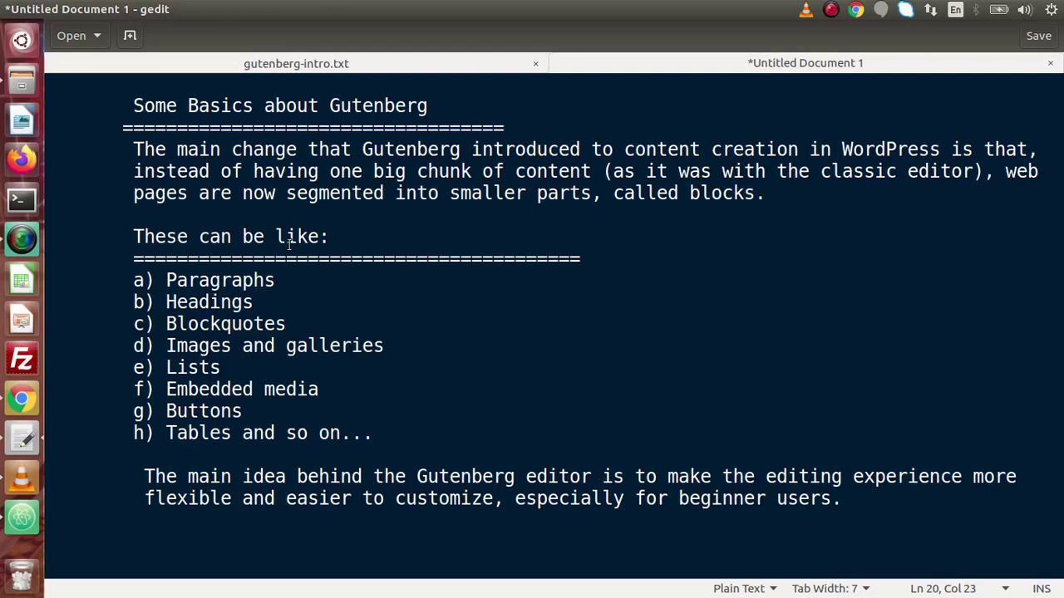
pyautogui.moveTo(134, 282); pyautogui.dragTo(418, 438)
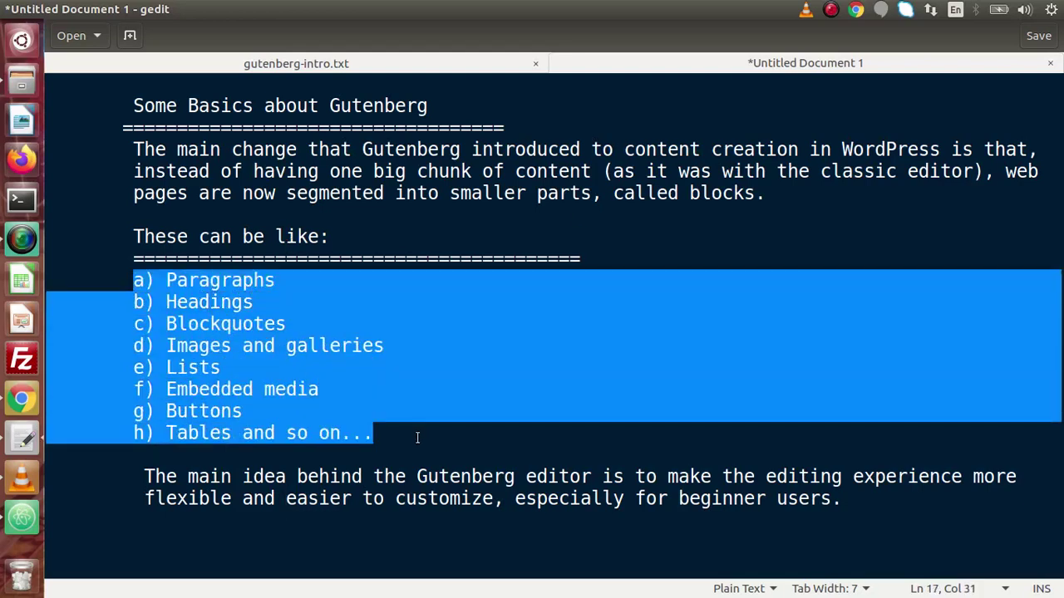
pyautogui.click(417, 438)
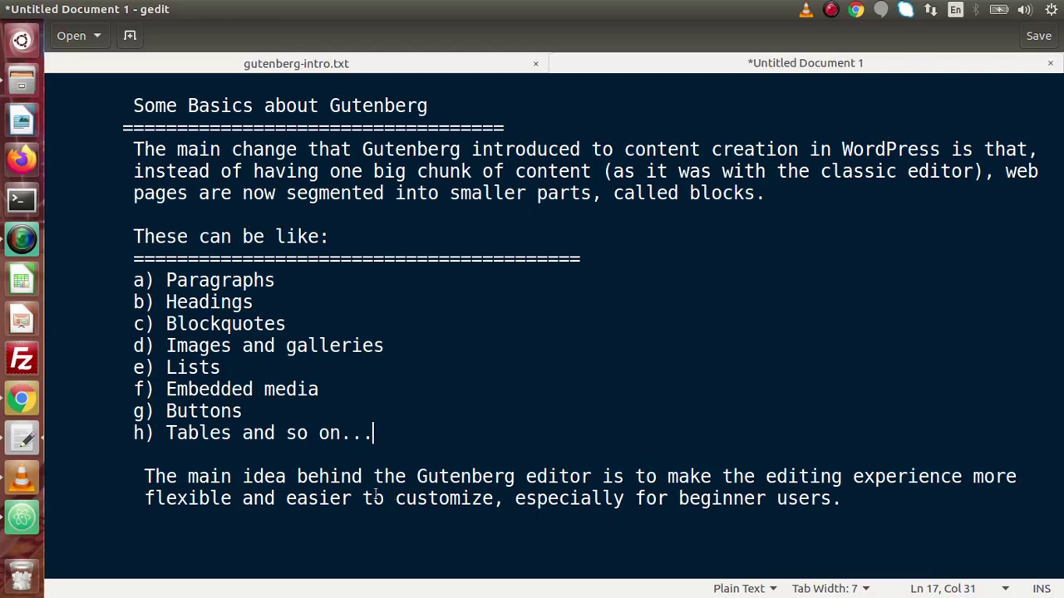
# Step: Switch to the WordPress dashboard in Chrome and create a new post titled "Post Number 2"
pyautogui.click(21, 399)
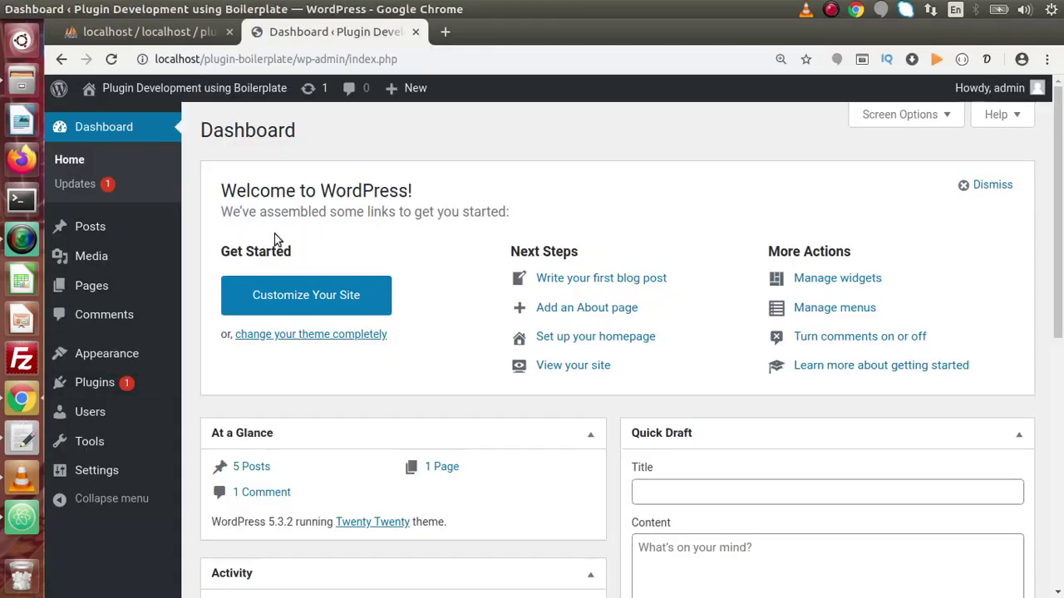
pyautogui.click(93, 238)
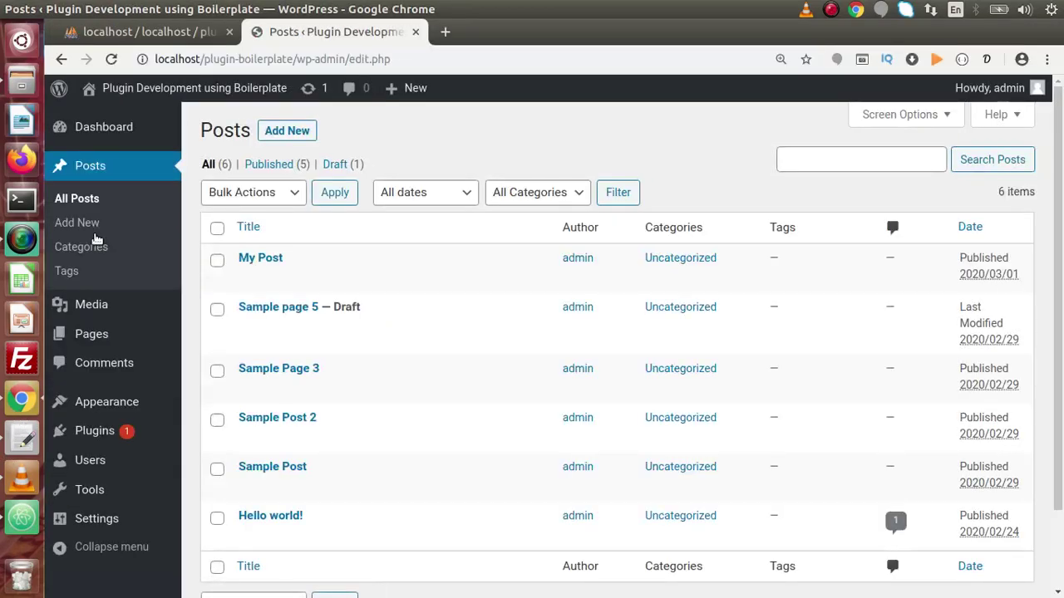
pyautogui.click(290, 136)
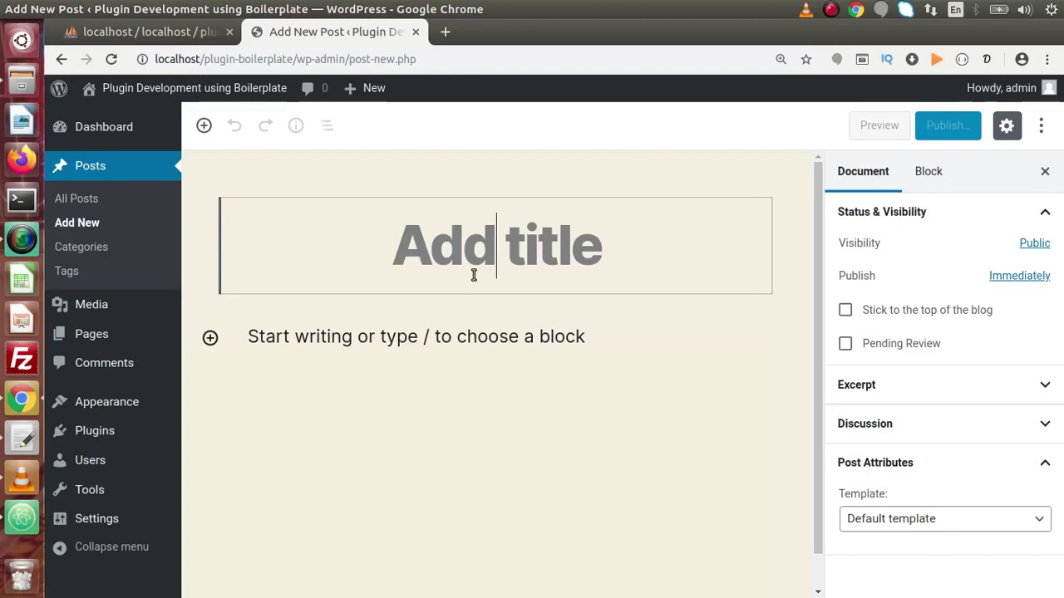
pyautogui.write('Post ')
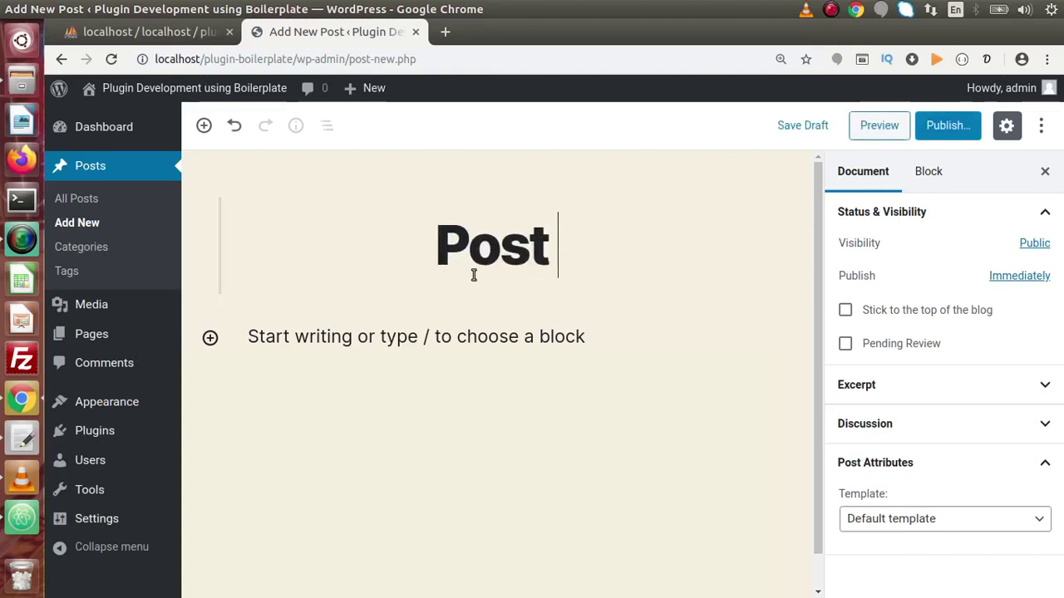
pyautogui.write('Number 2')
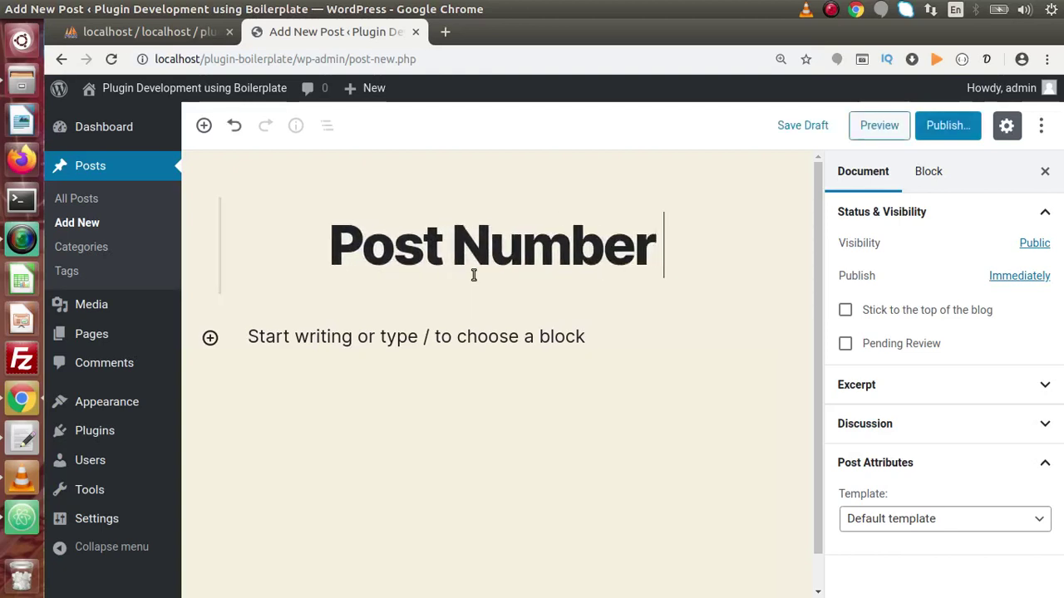
# Step: Write "This is a simple paragraph Tag" in the post's first paragraph block, expanding the block's Advanced settings
pyautogui.moveTo(477, 331)
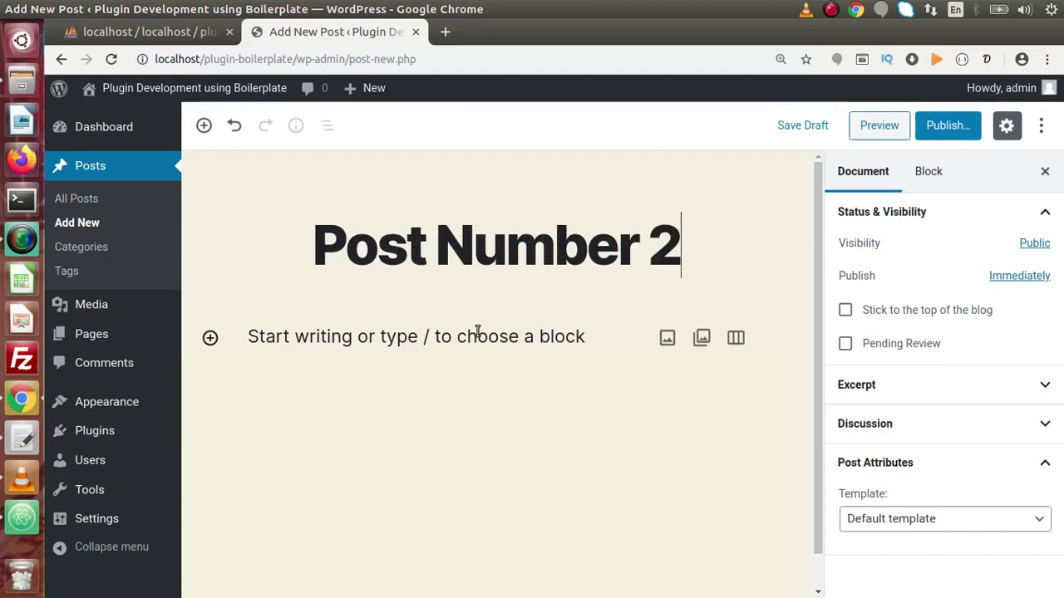
pyautogui.click(400, 338)
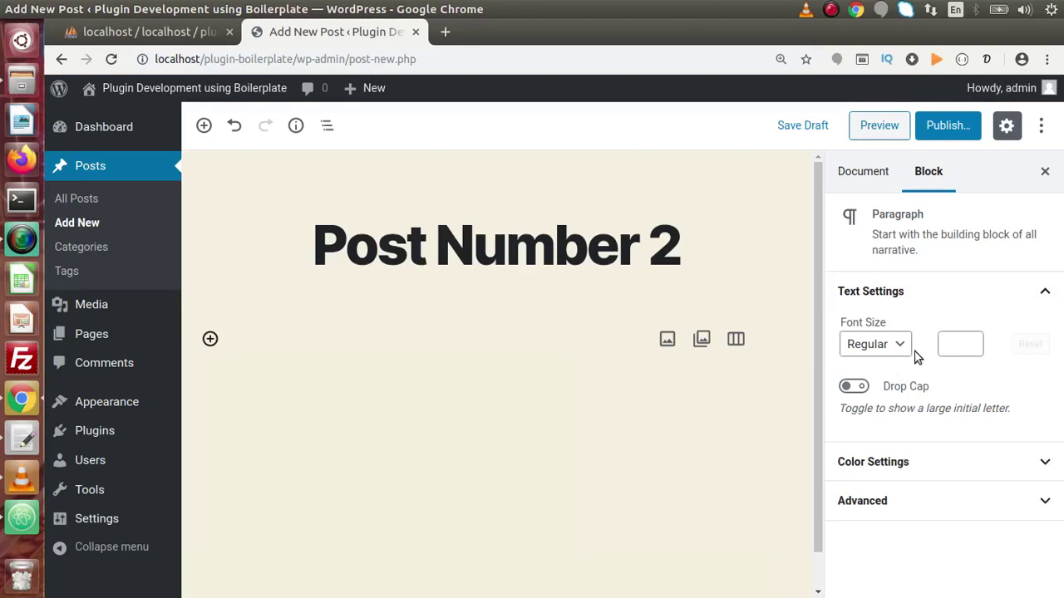
pyautogui.click(921, 502)
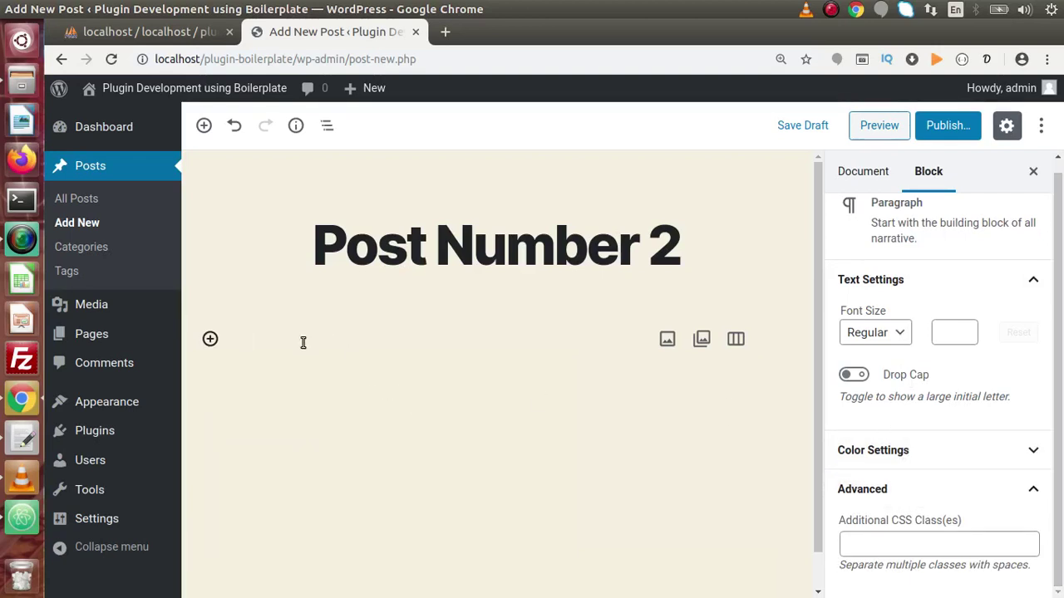
pyautogui.write('This is a simple paragraph Th')
pyautogui.press('BackSpace')
pyautogui.write('ag')
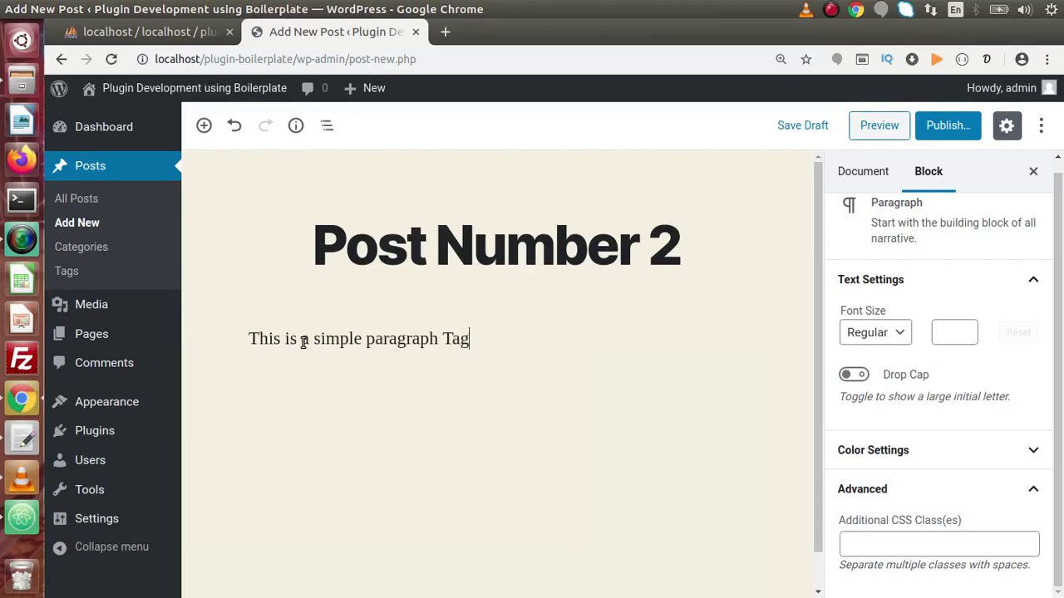
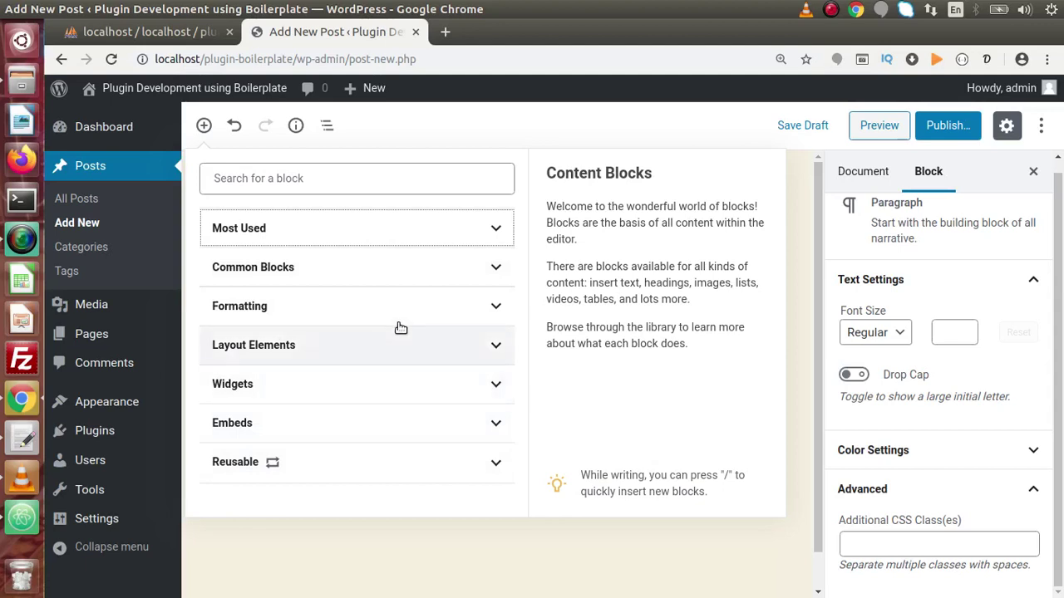
# Step: Browse the Common Blocks and Most Used categories and insert a Columns block below the paragraph
pyautogui.click(463, 274)
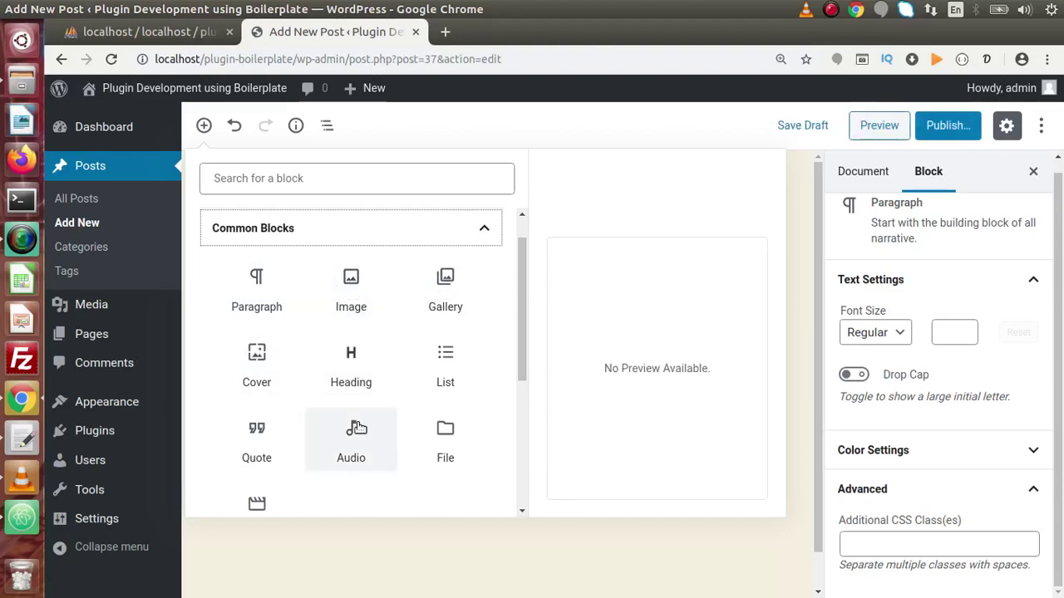
pyautogui.click(487, 231)
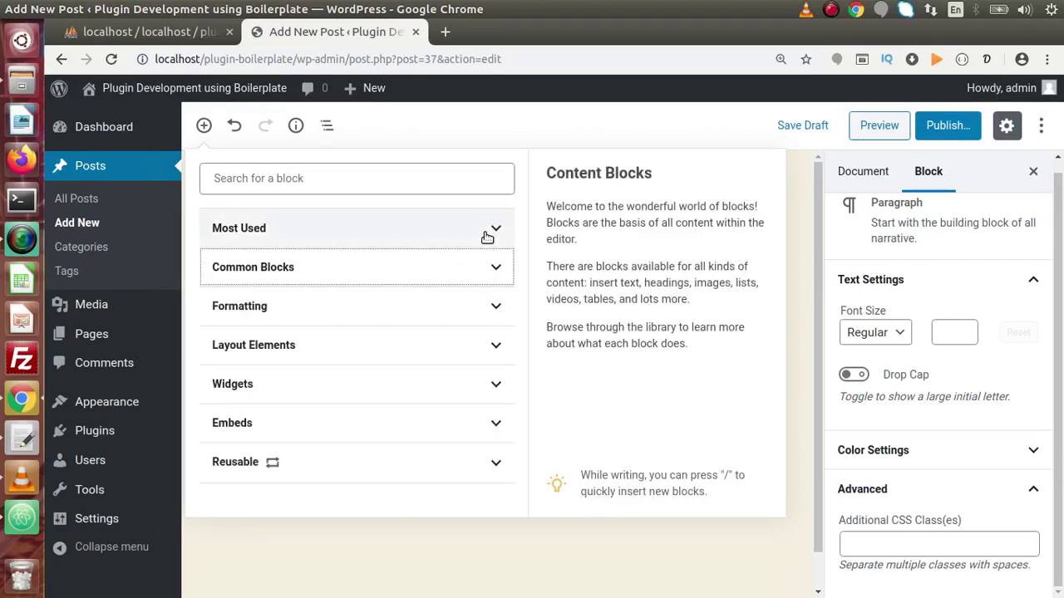
pyautogui.click(355, 235)
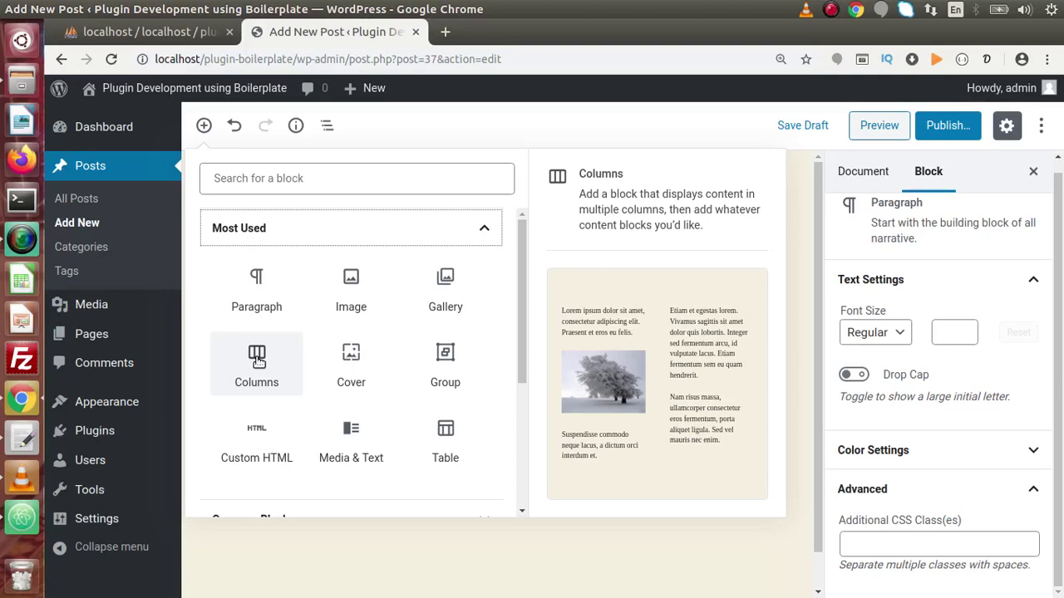
pyautogui.click(257, 360)
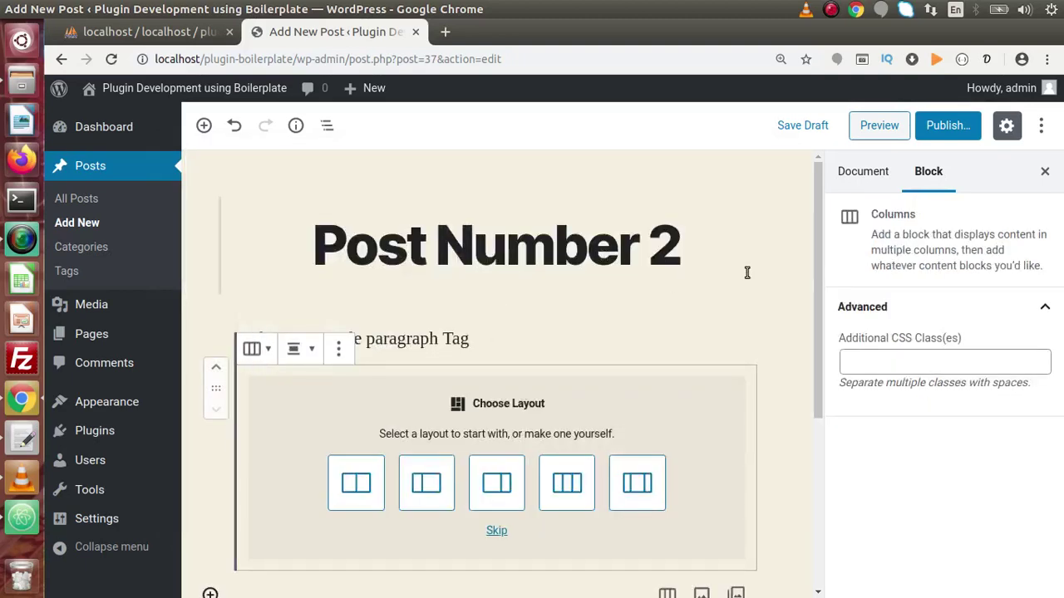
pyautogui.scroll(-2, 812, 264)
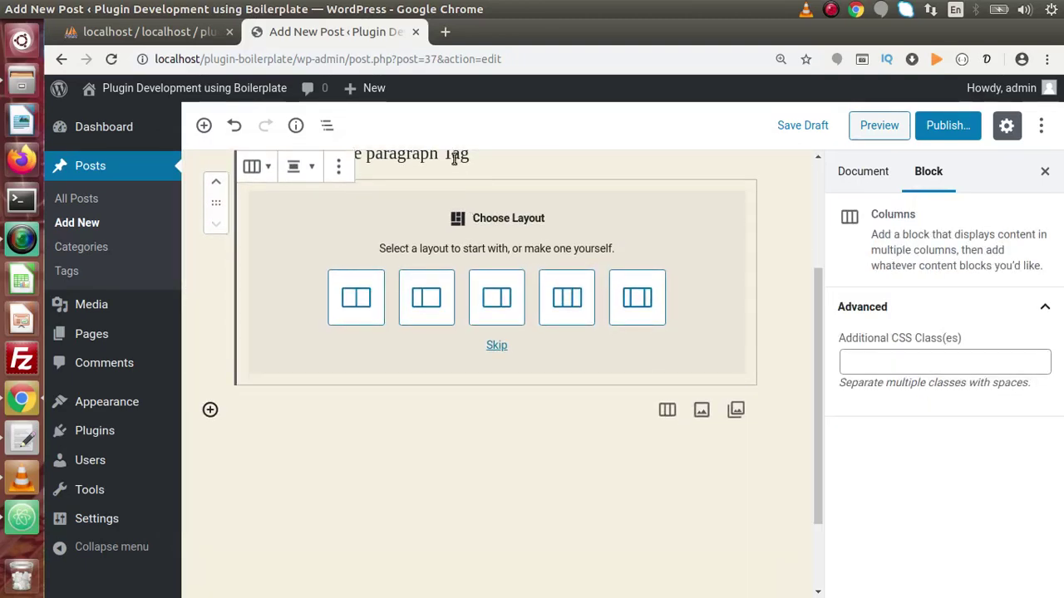
# Step: Examine the formatting options of the "This is a simple paragraph Tag" block and open its link entry
pyautogui.click(454, 158)
pyautogui.scroll(2, 812, 309)
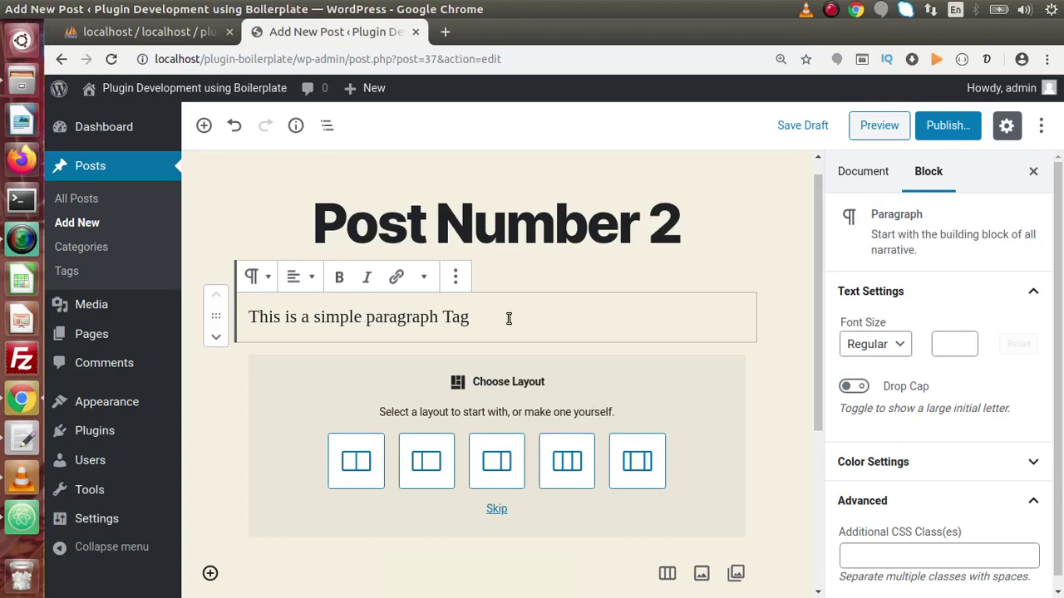
pyautogui.click(398, 279)
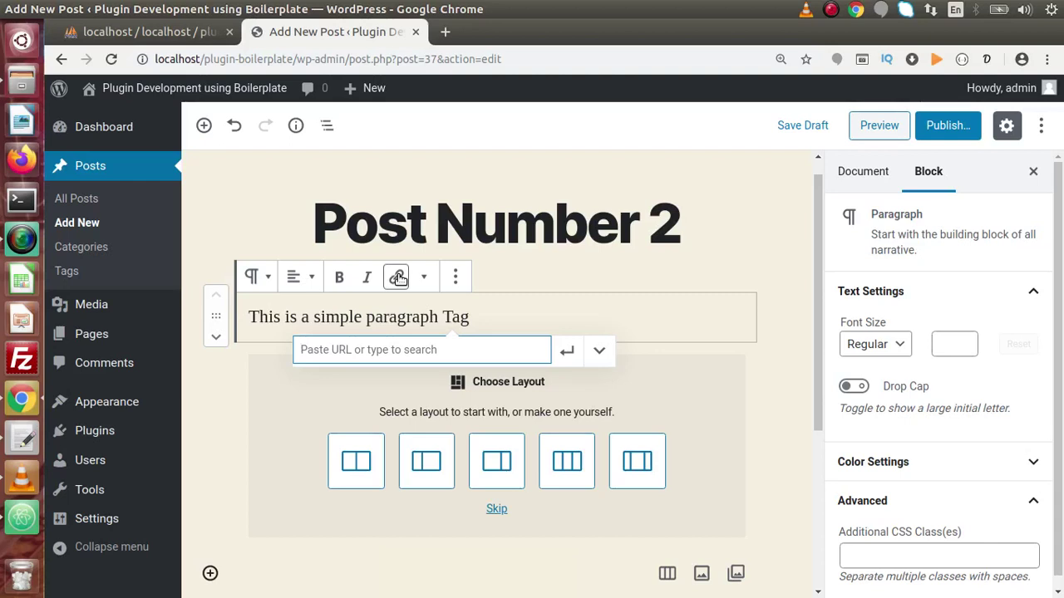
# Step: Choose the three-column equal layout for the Columns block
pyautogui.click(374, 392)
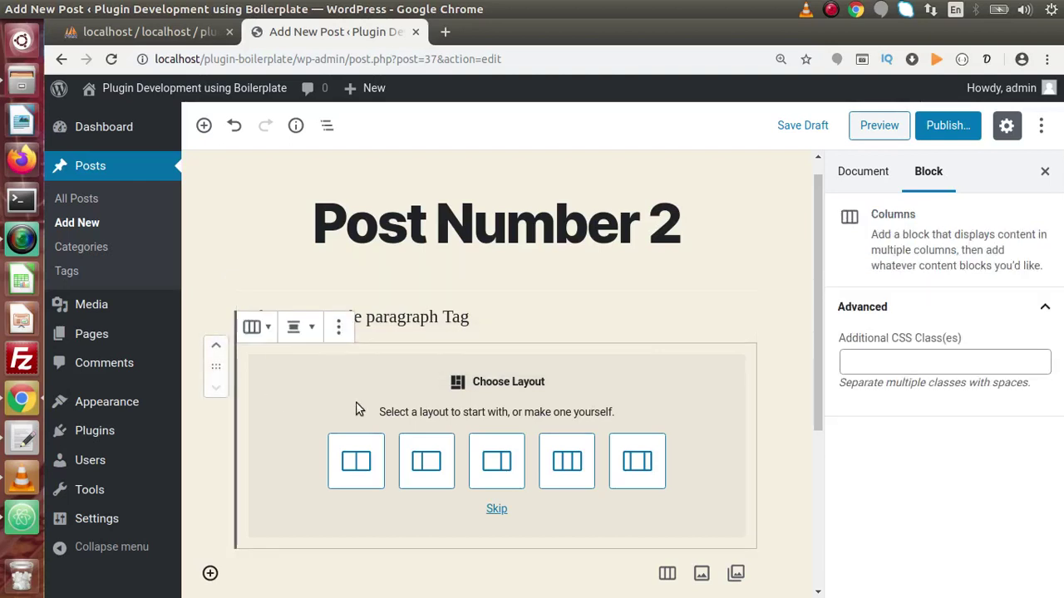
pyautogui.moveTo(816, 322); pyautogui.dragTo(823, 396)
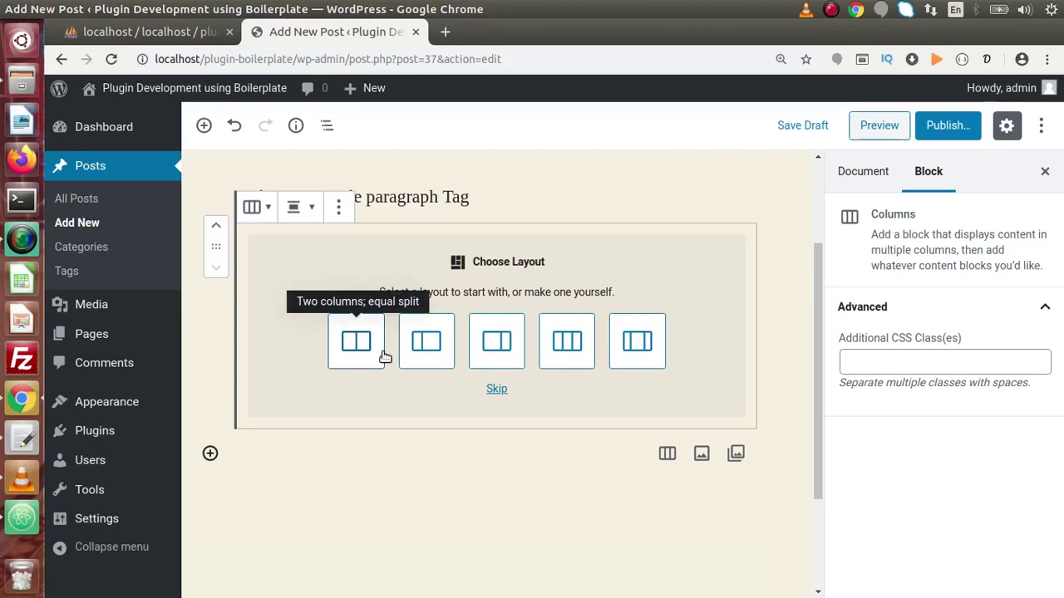
pyautogui.click(566, 337)
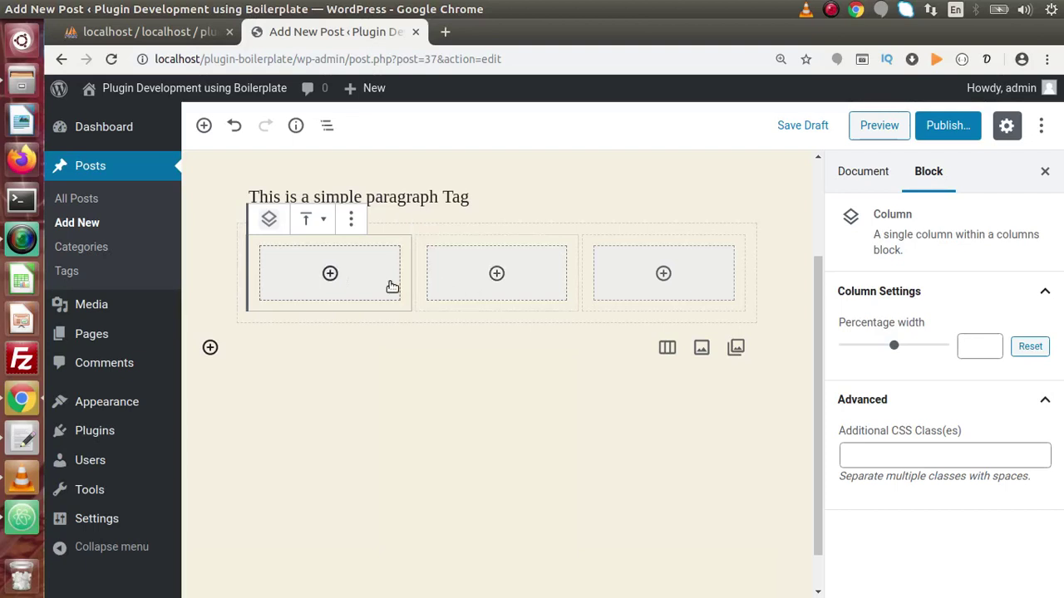
# Step: Add a Paragraph block to the first column with the text "This is column Number 1 Content."
pyautogui.click(330, 274)
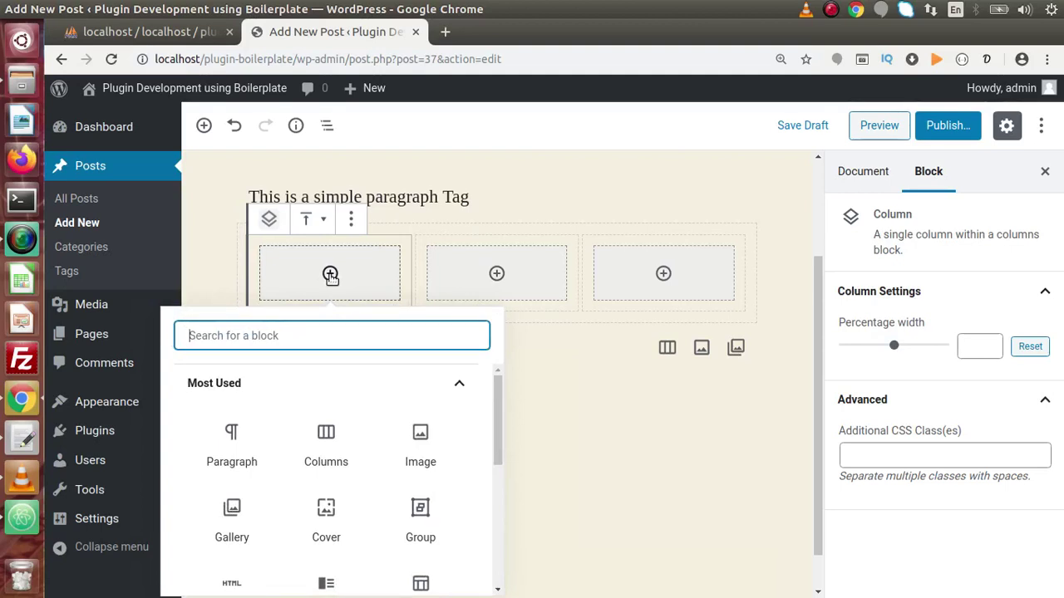
pyautogui.click(233, 434)
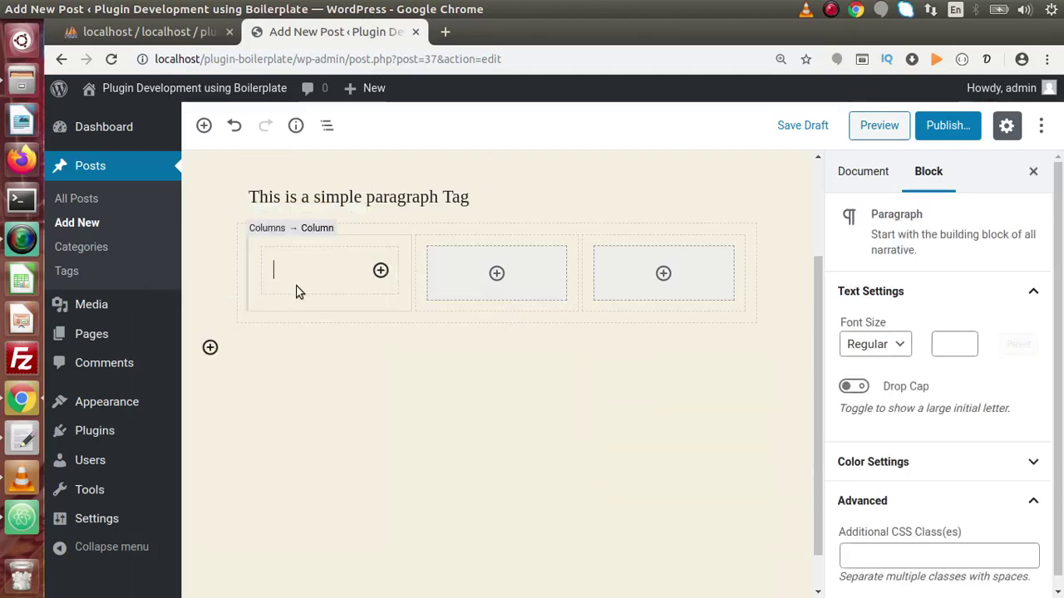
pyautogui.write('S')
pyautogui.press('BackSpace')
pyautogui.write('T')
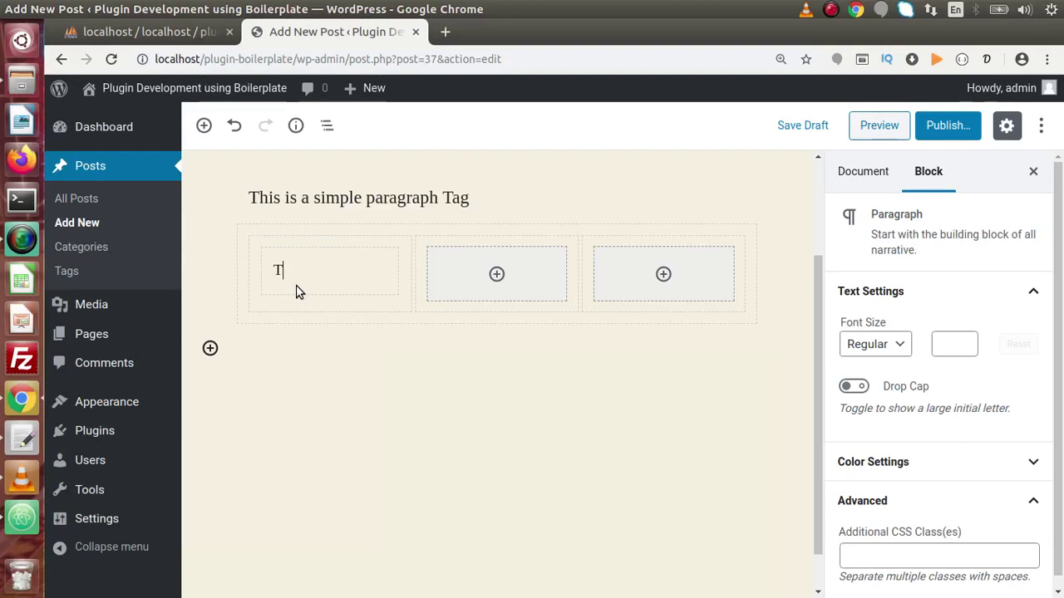
pyautogui.write('his is column N')
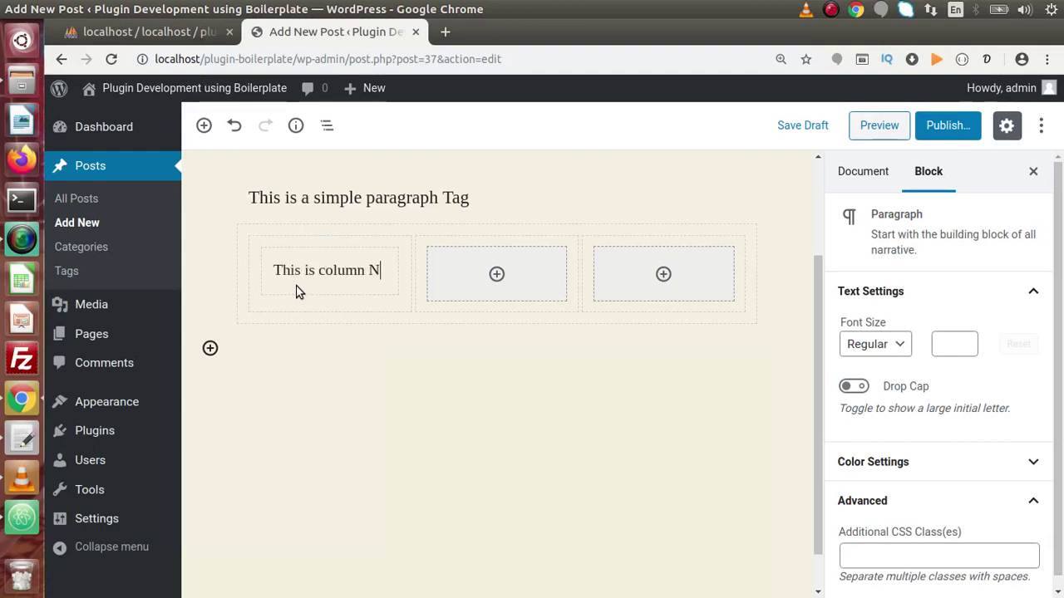
pyautogui.write('umber 1 Cont')
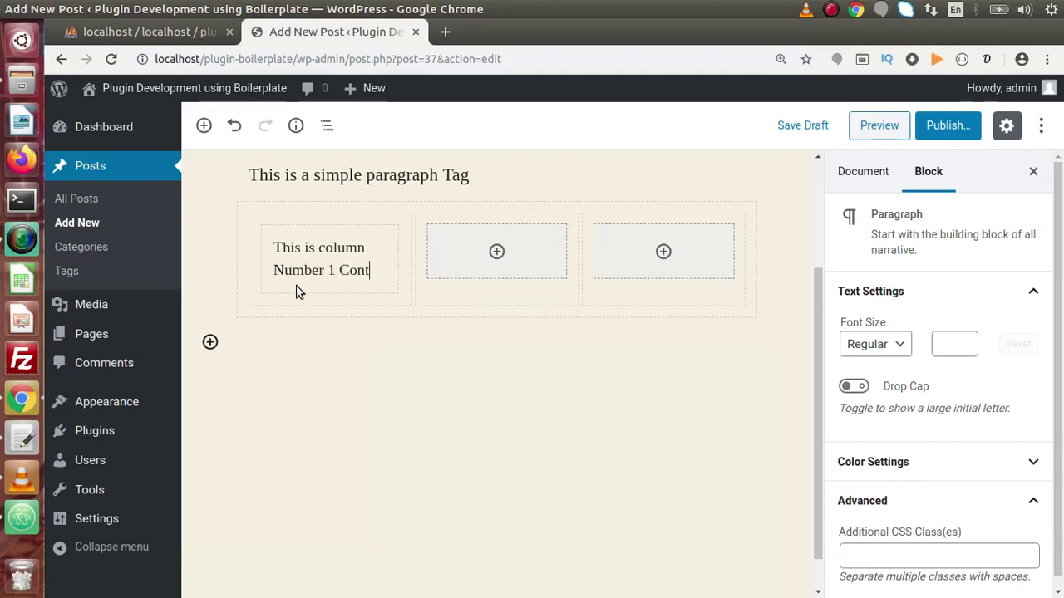
pyautogui.write('ent')
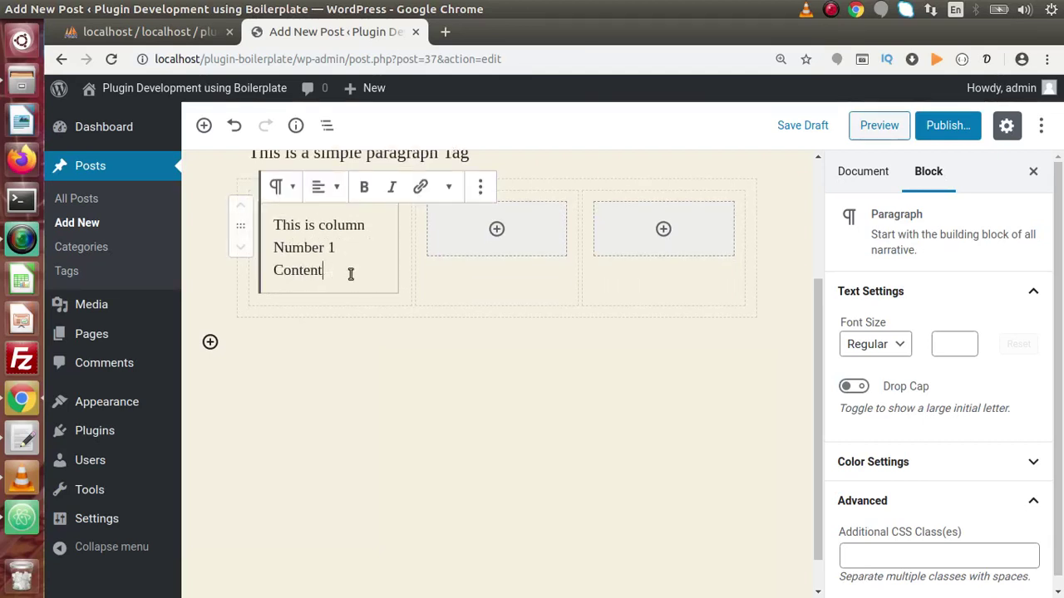
pyautogui.write(',')
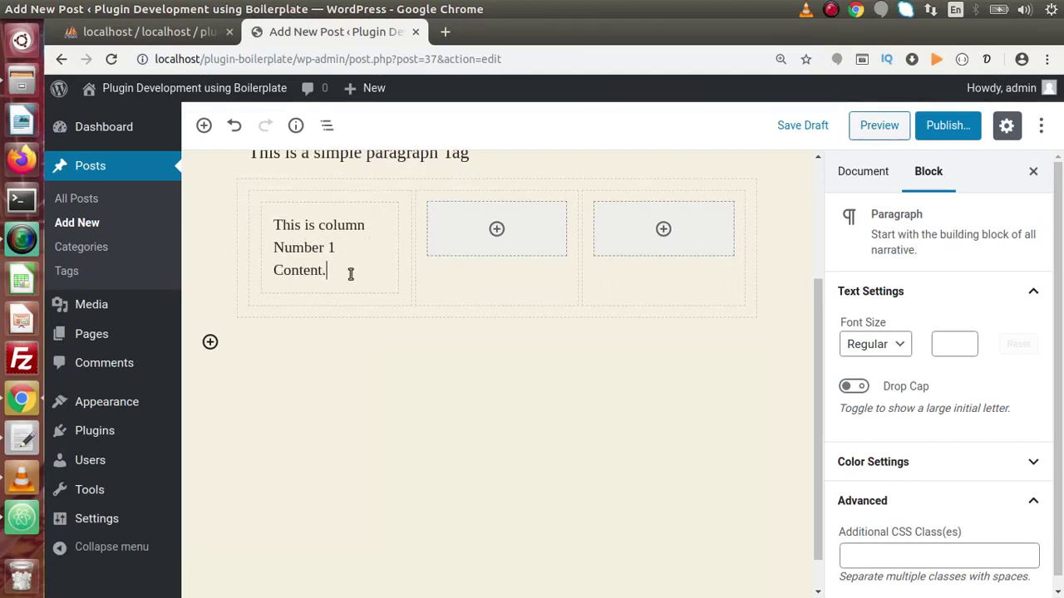
# Step: Copy the placeholder text from "Exercitation, adipisci?" through "Blandit sit" in the dummy-text generator extension
pyautogui.press('Return')
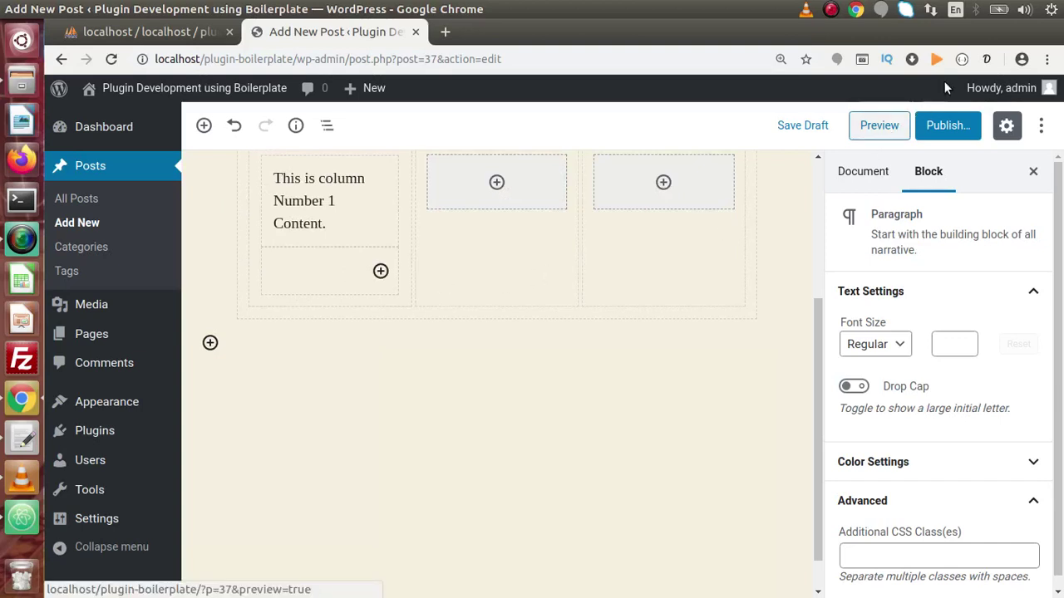
pyautogui.rightClick(961, 61)
pyautogui.moveTo(892, 115)
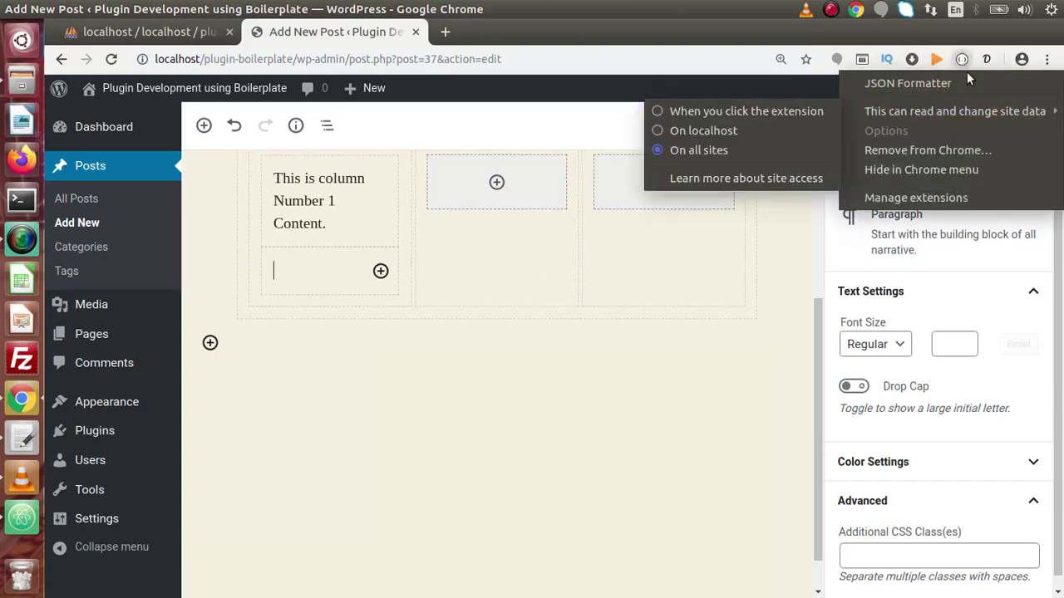
pyautogui.press('Escape')
pyautogui.click(987, 59)
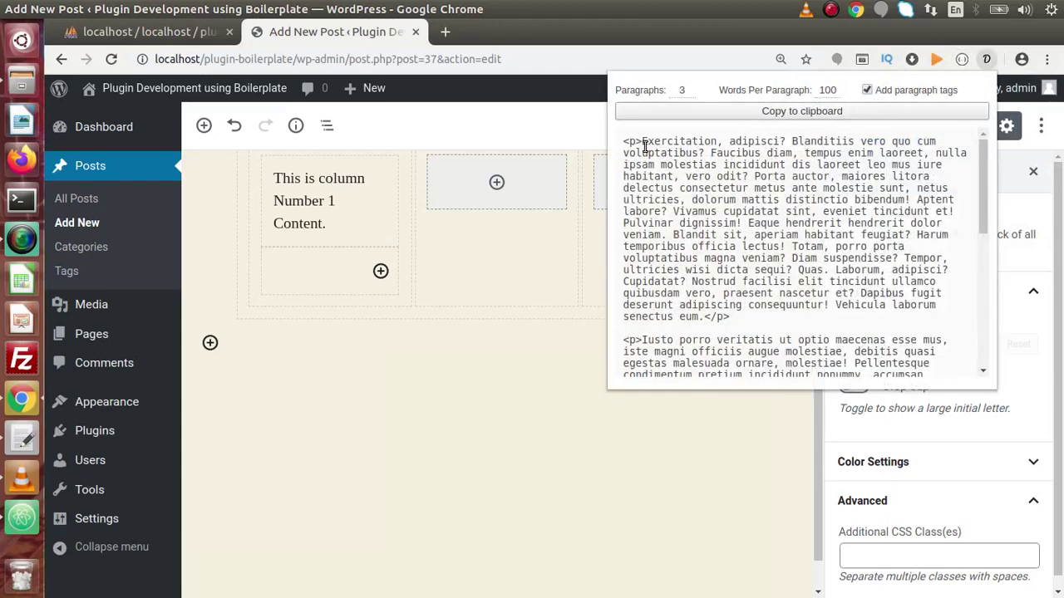
pyautogui.moveTo(645, 146); pyautogui.dragTo(744, 237)
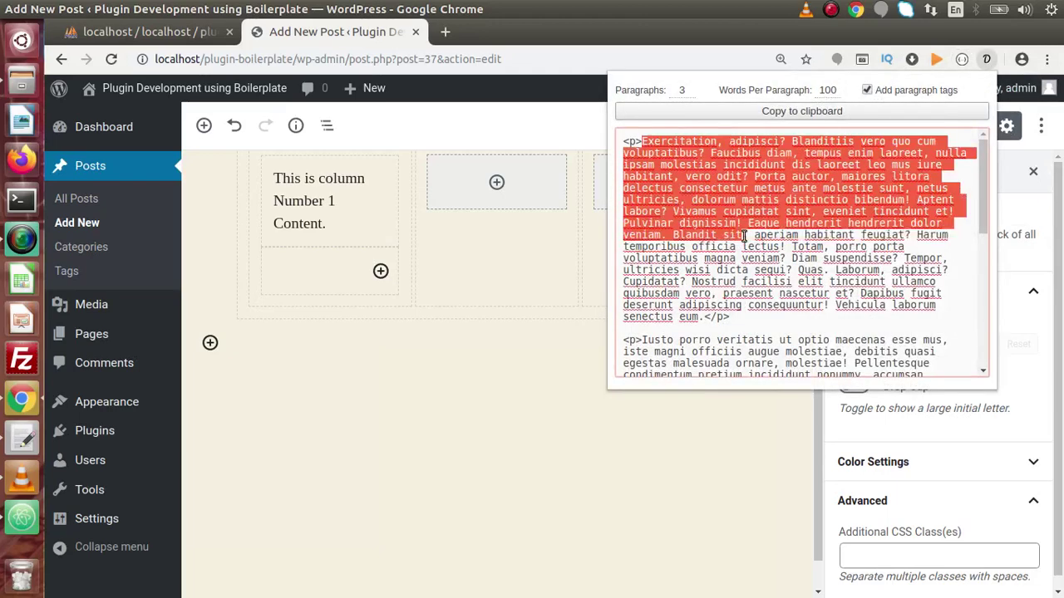
# Step: Paste the copied placeholder text directly after "Content." in the first column's paragraph
pyautogui.click(331, 244)
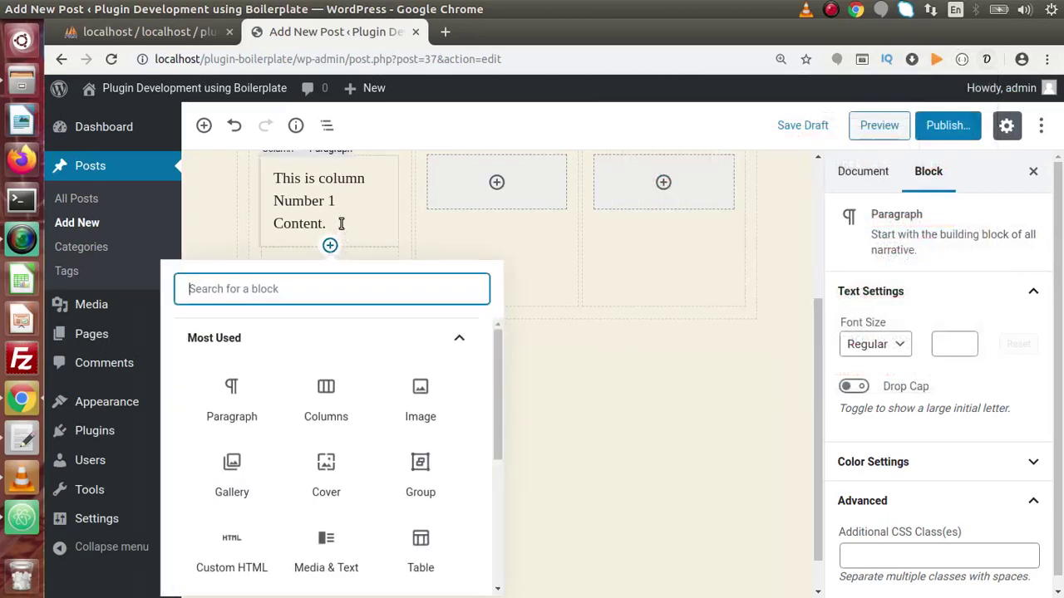
pyautogui.click(341, 223)
pyautogui.hotkey('ctrl', 'v')
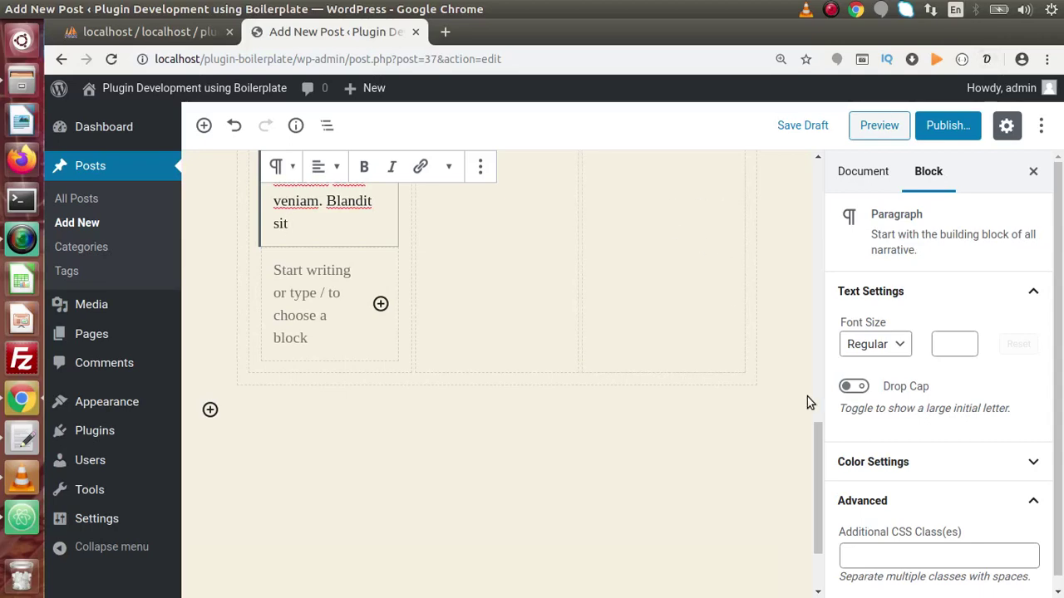
# Step: Select and copy the entire paragraph text of the first column, from "This is column Number 1" to "Blandit sit"
pyautogui.moveTo(815, 437); pyautogui.dragTo(811, 291)
pyautogui.moveTo(361, 209); pyautogui.dragTo(315, 370)
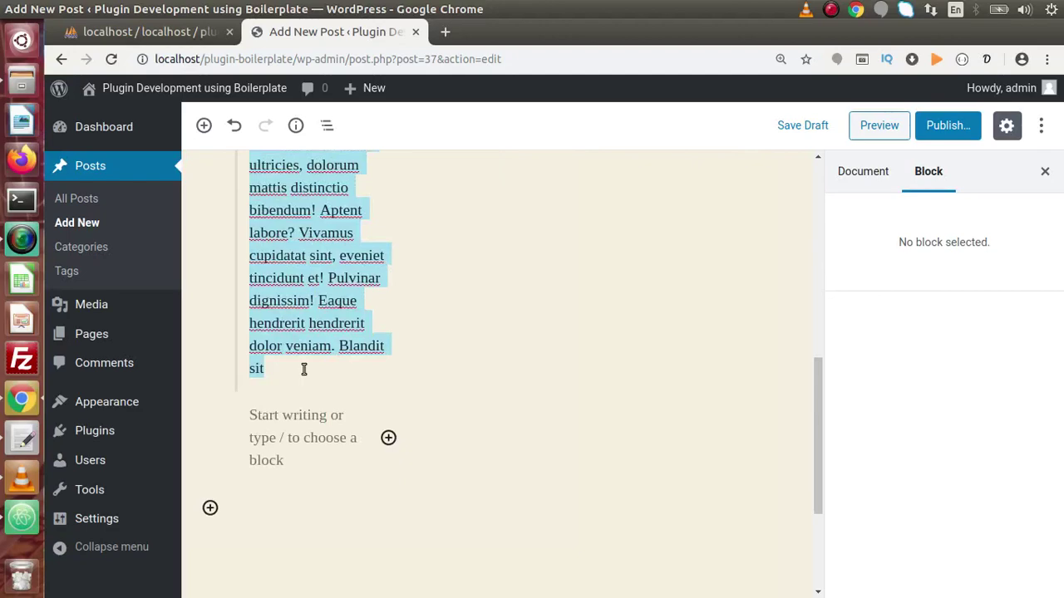
pyautogui.click(305, 369)
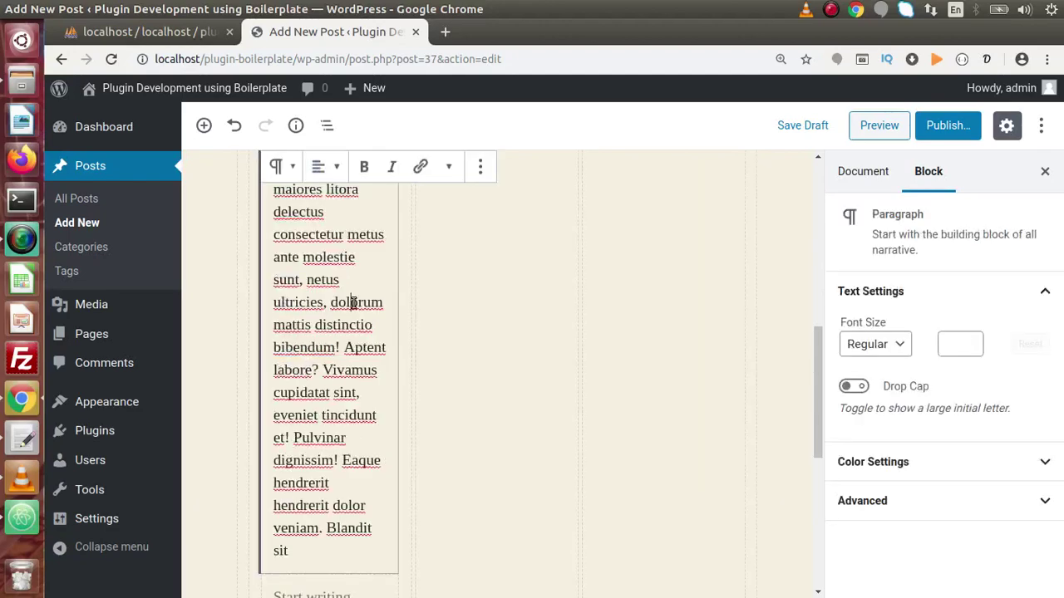
pyautogui.hotkey('ctrl', 'a')
# Step: Add a Paragraph block to the second column and paste the first column's copied text into it
pyautogui.click(495, 316)
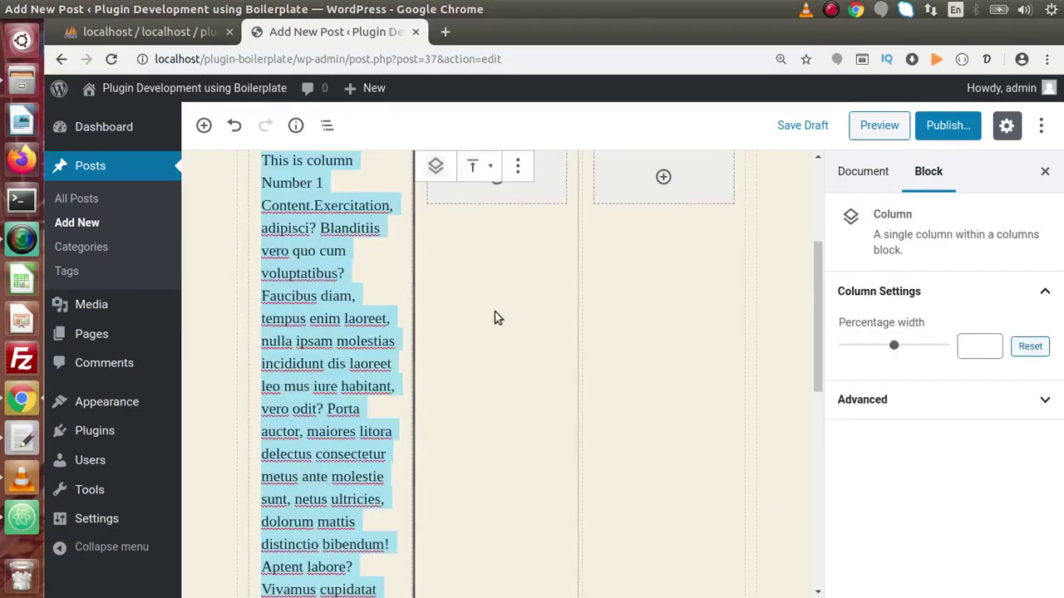
pyautogui.moveTo(814, 276); pyautogui.dragTo(814, 222)
pyautogui.click(478, 389)
pyautogui.click(496, 343)
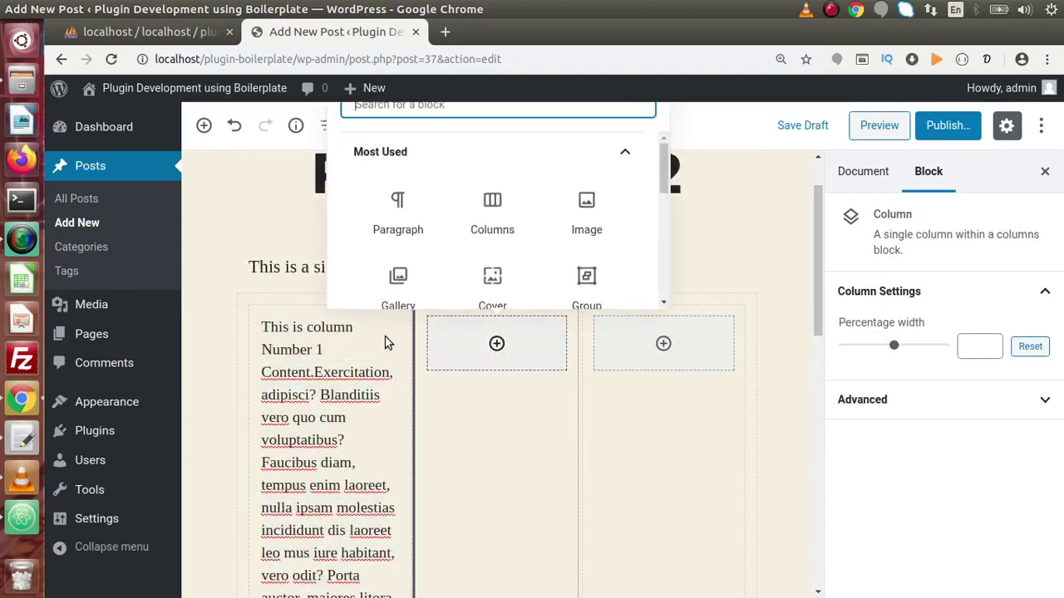
pyautogui.click(394, 218)
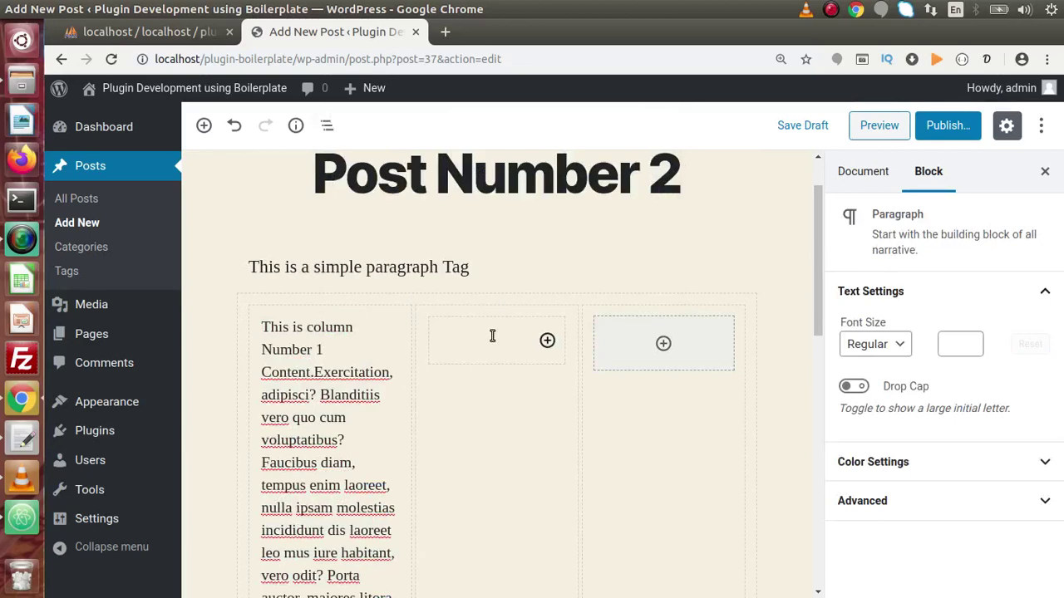
pyautogui.hotkey('ctrl', 'v')
# Step: Add a Paragraph block to the third column and paste the same copied column text into it
pyautogui.moveTo(817, 499); pyautogui.dragTo(814, 204)
pyautogui.click(664, 353)
pyautogui.scroll(-2, 664, 353)
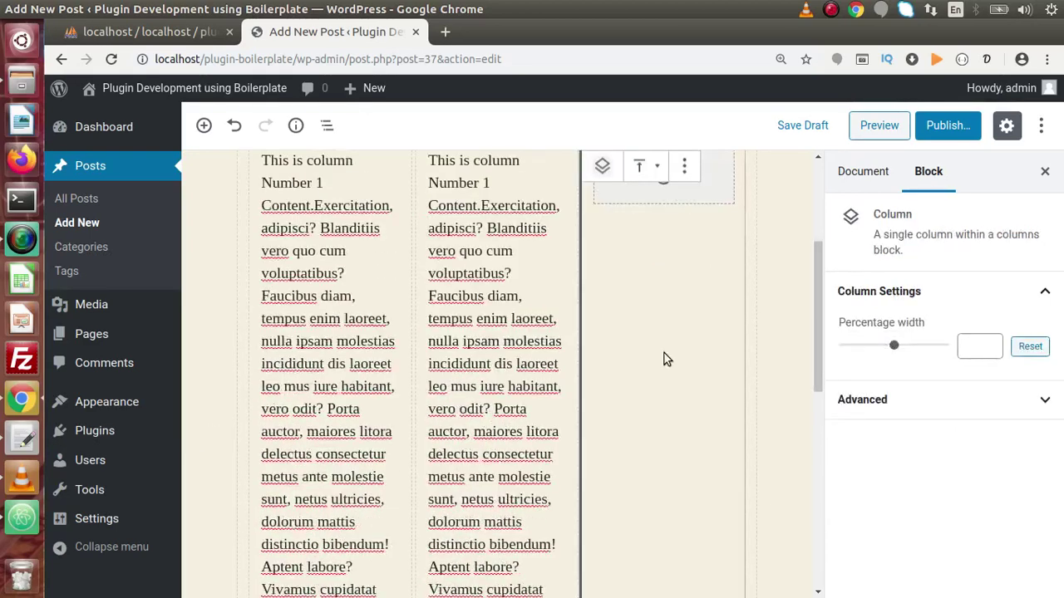
pyautogui.moveTo(811, 274); pyautogui.dragTo(821, 226)
pyautogui.scroll(2, 668, 332)
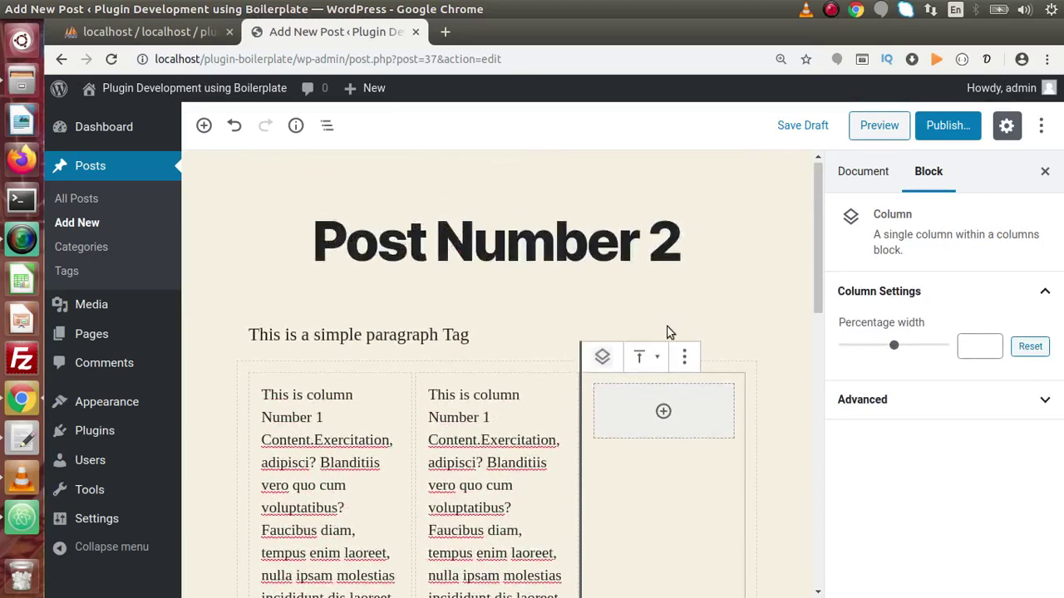
pyautogui.click(664, 411)
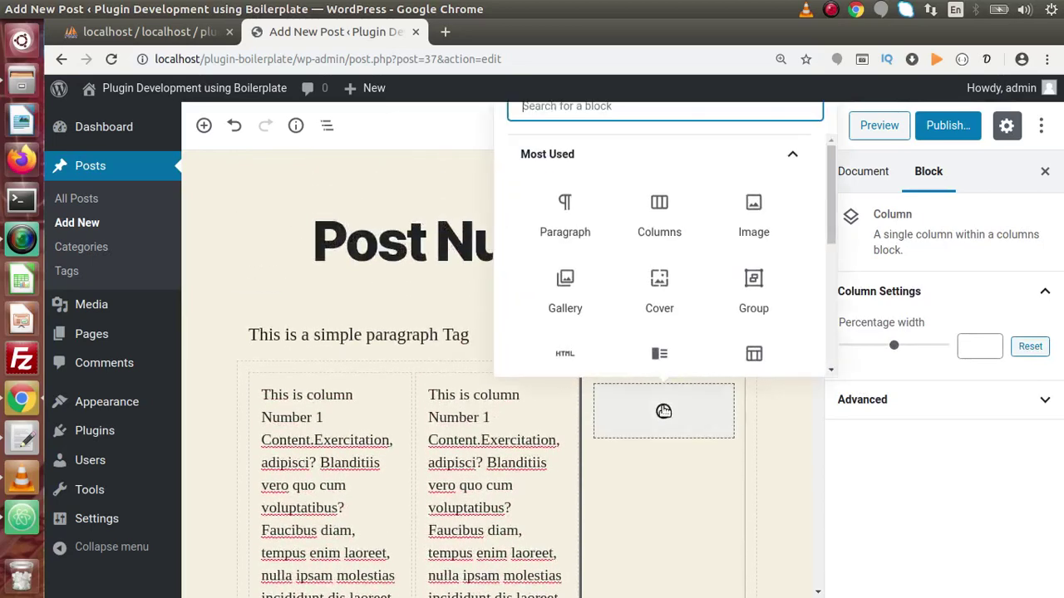
pyautogui.click(566, 204)
pyautogui.scroll(-1, 631, 427)
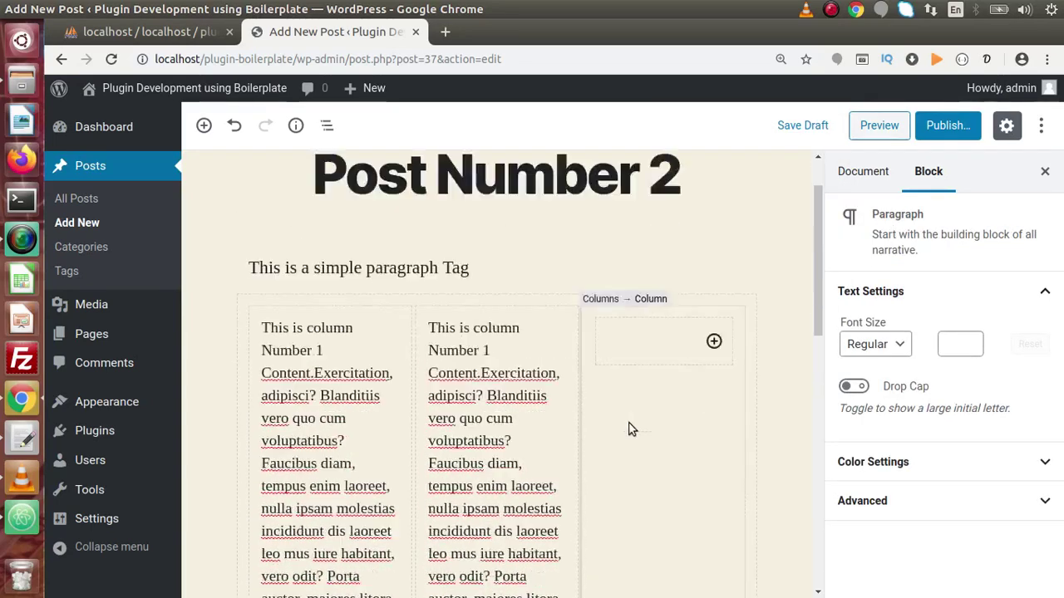
pyautogui.hotkey('ctrl', 'v')
# Step: Publish the post "Post Number 2" immediately with public visibility
pyautogui.moveTo(823, 429); pyautogui.dragTo(828, 200)
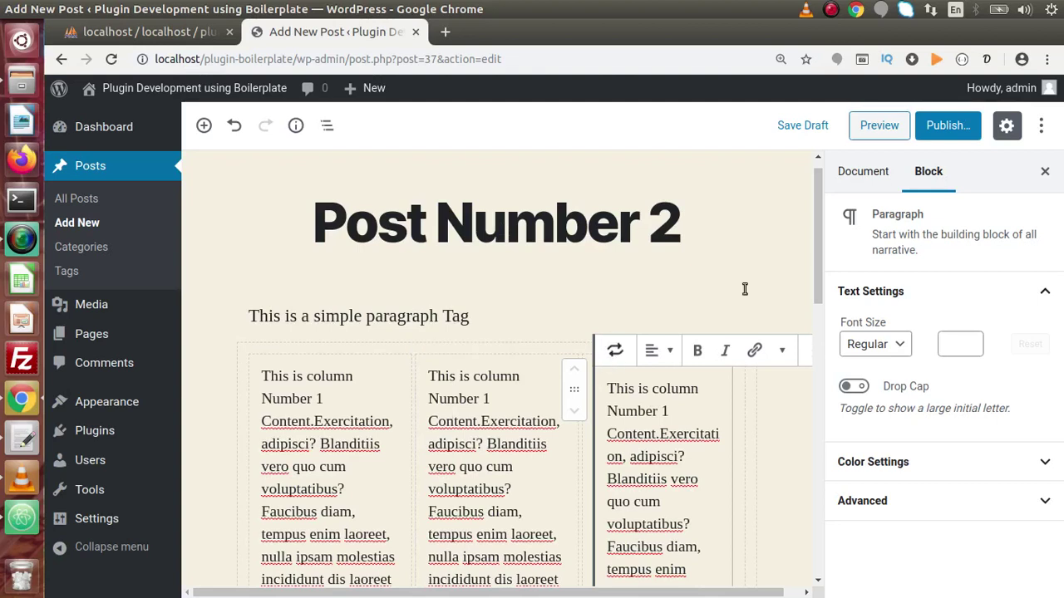
pyautogui.click(948, 127)
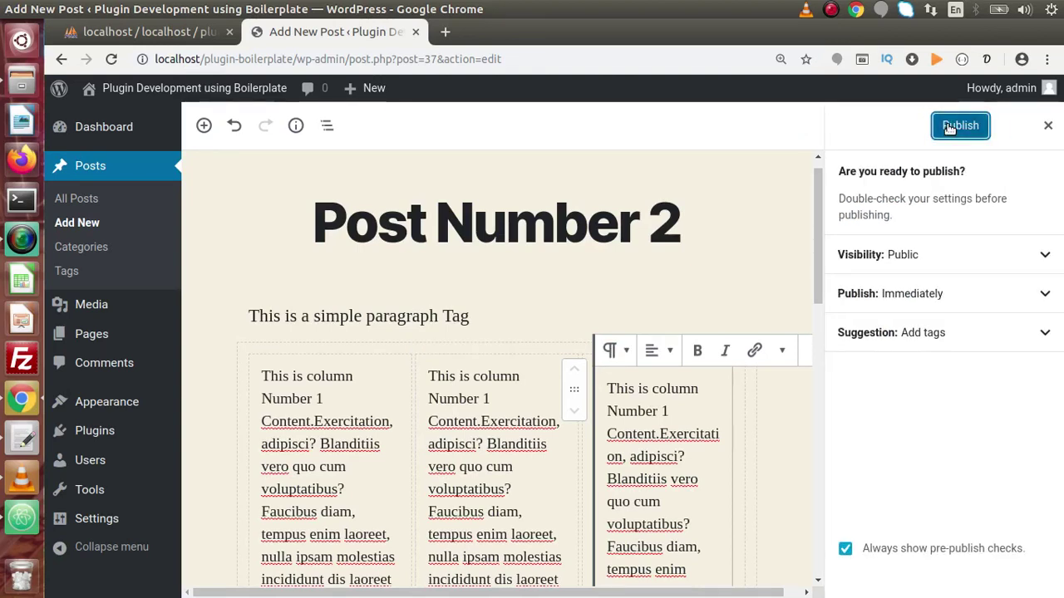
pyautogui.click(952, 126)
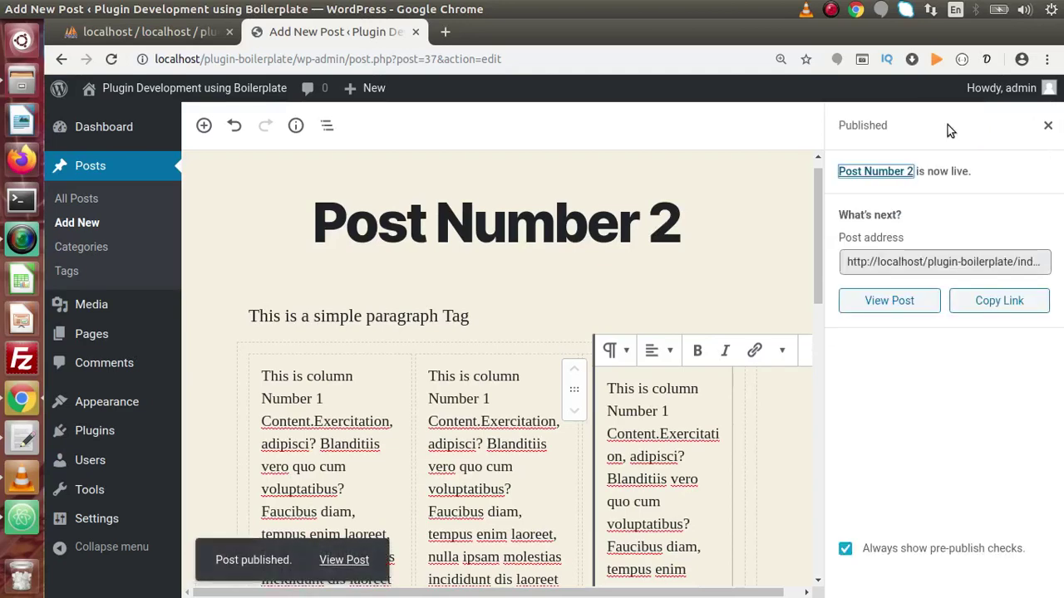
# Step: Open the published post in a new browser tab and examine its simple paragraph and three-column layout
pyautogui.rightClick(345, 561)
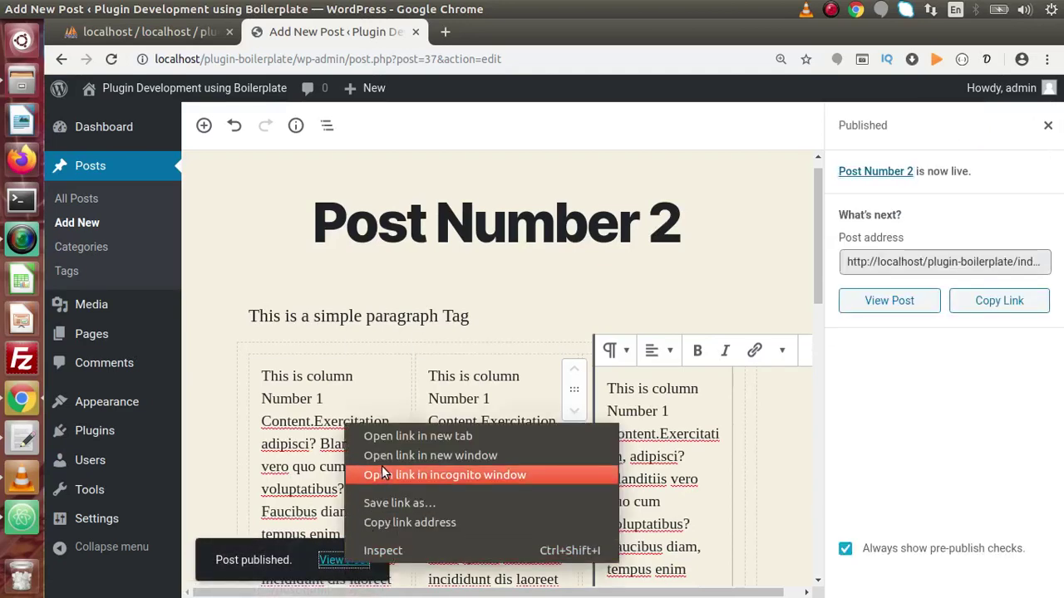
pyautogui.click(402, 437)
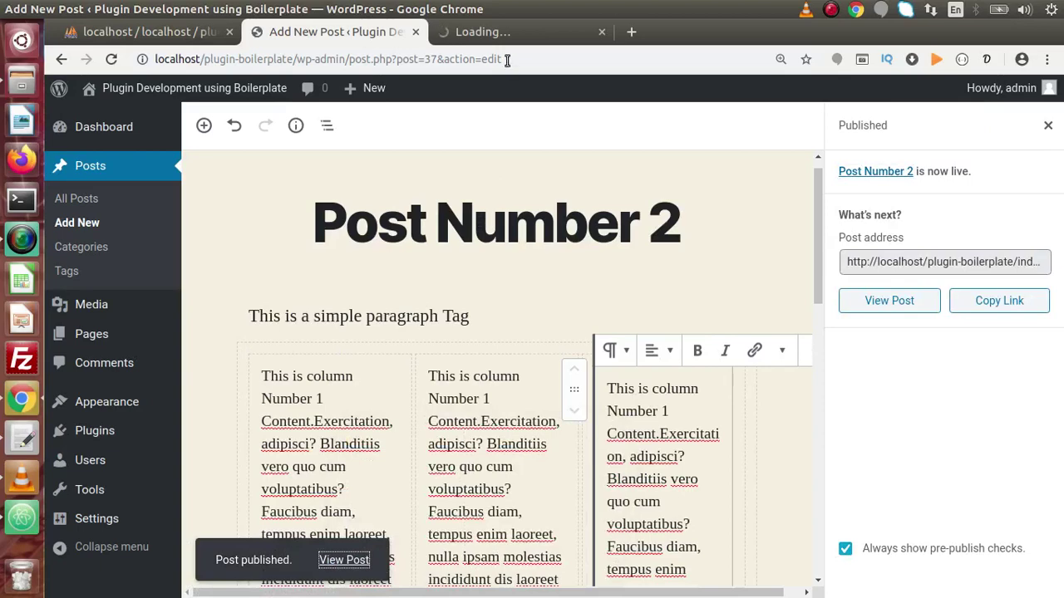
pyautogui.click(521, 35)
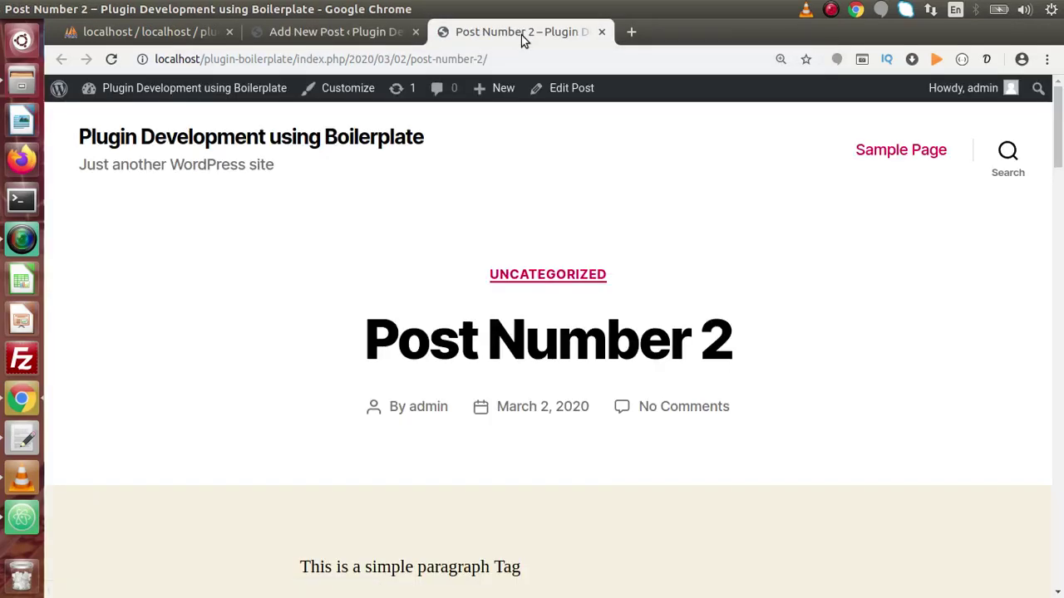
pyautogui.moveTo(1060, 144); pyautogui.dragTo(1060, 207)
pyautogui.moveTo(520, 159); pyautogui.dragTo(300, 159)
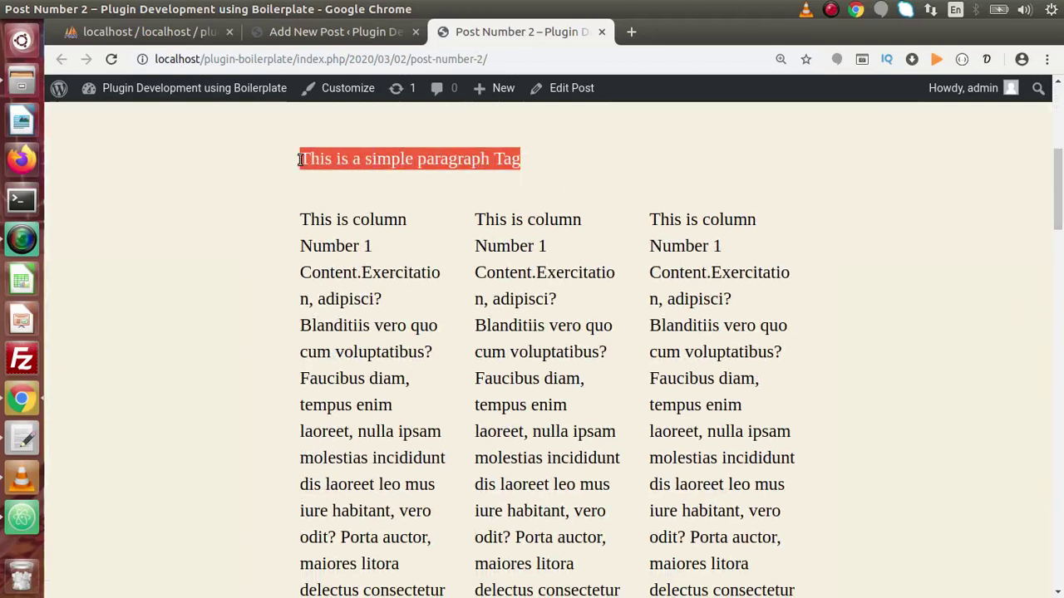
pyautogui.click(327, 177)
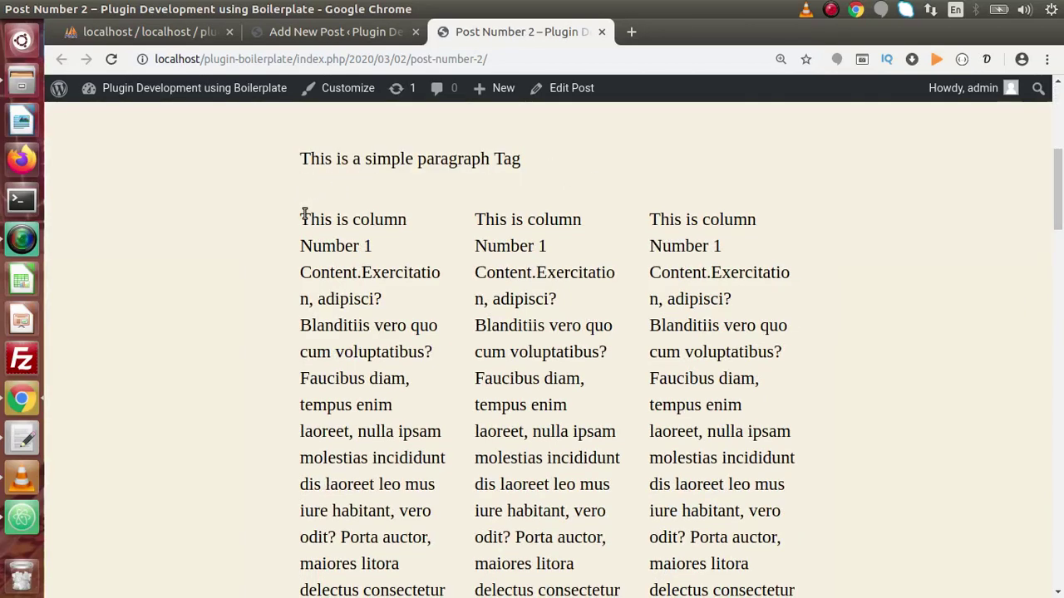
pyautogui.moveTo(303, 214); pyautogui.dragTo(494, 458)
pyautogui.click(638, 479)
# Step: Return to the post editor and insert an Image block from Common Blocks below the three columns
pyautogui.click(365, 34)
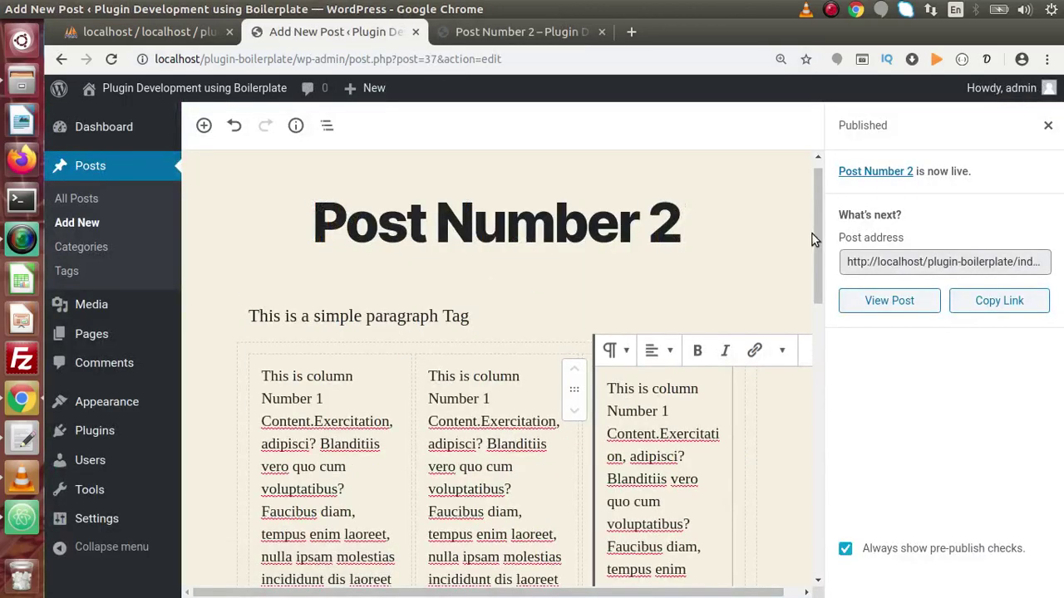
pyautogui.moveTo(816, 254); pyautogui.dragTo(826, 498)
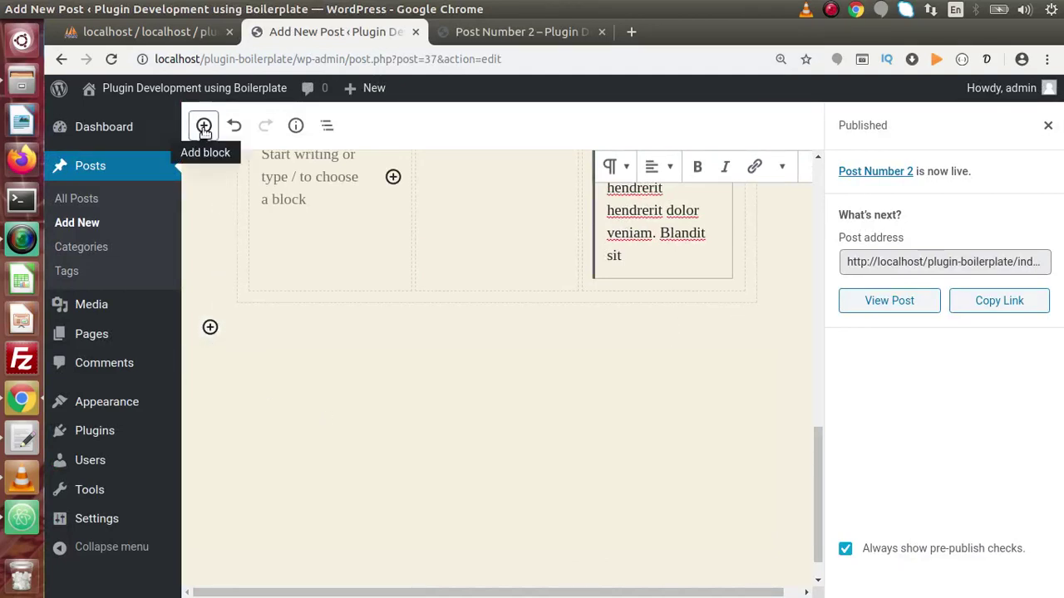
pyautogui.click(210, 329)
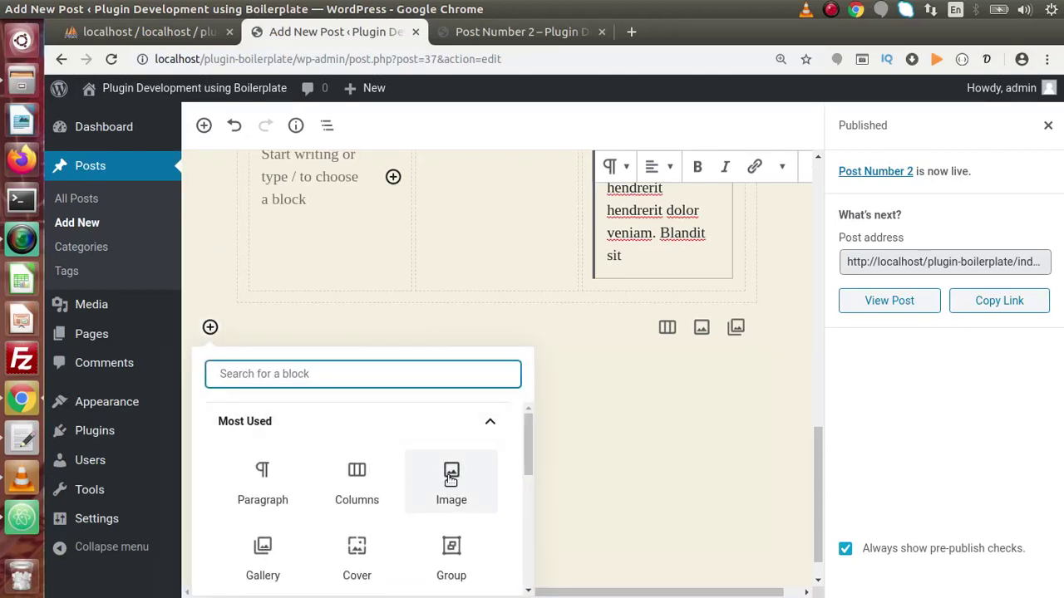
pyautogui.click(489, 423)
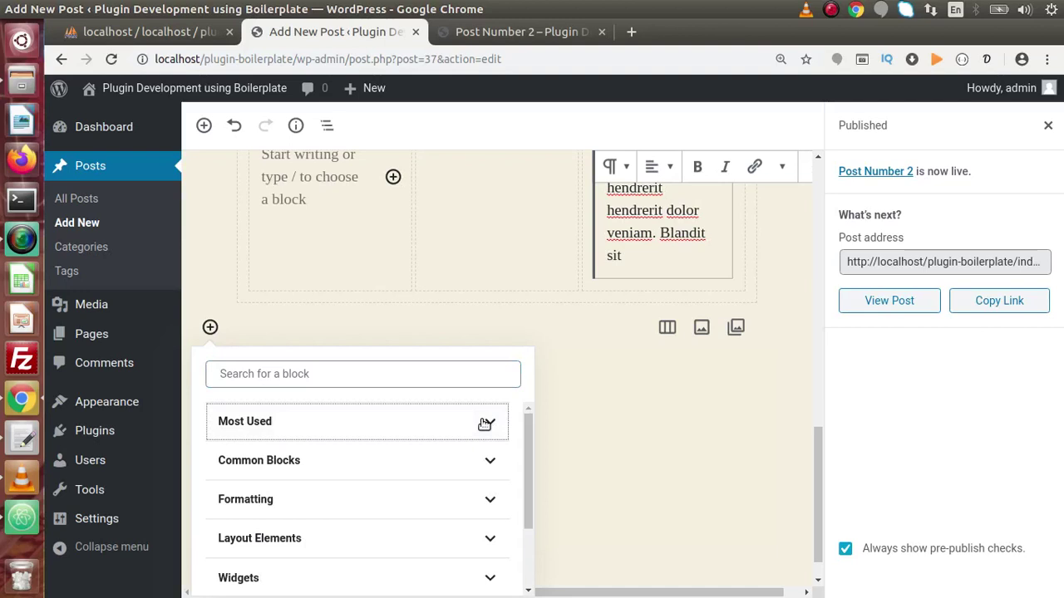
pyautogui.click(489, 464)
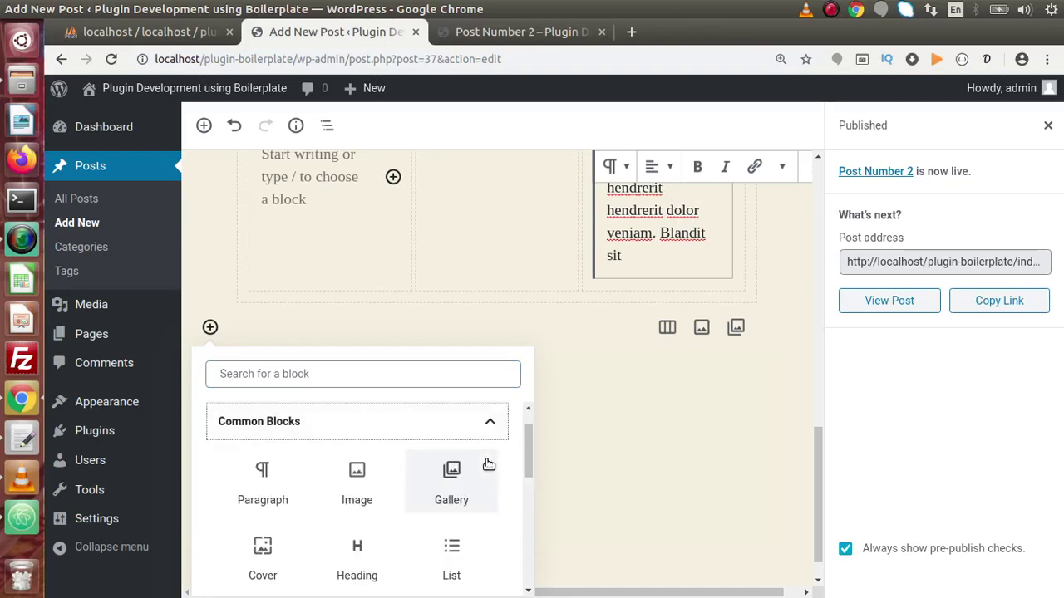
pyautogui.click(357, 482)
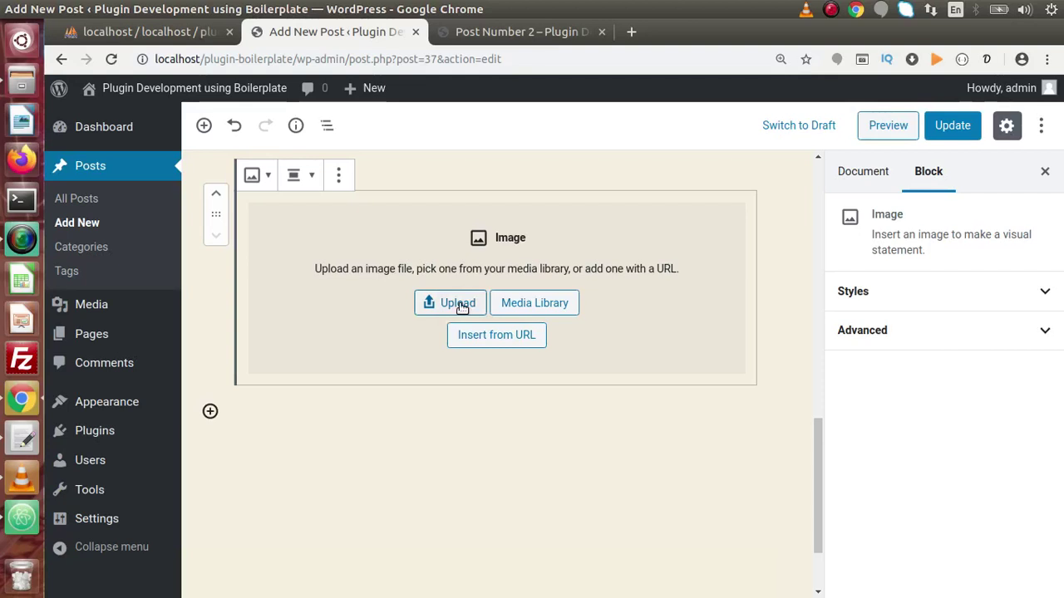
# Step: Fill the Image block with codeigniter-5-1175246.png from the Media Library
pyautogui.click(522, 302)
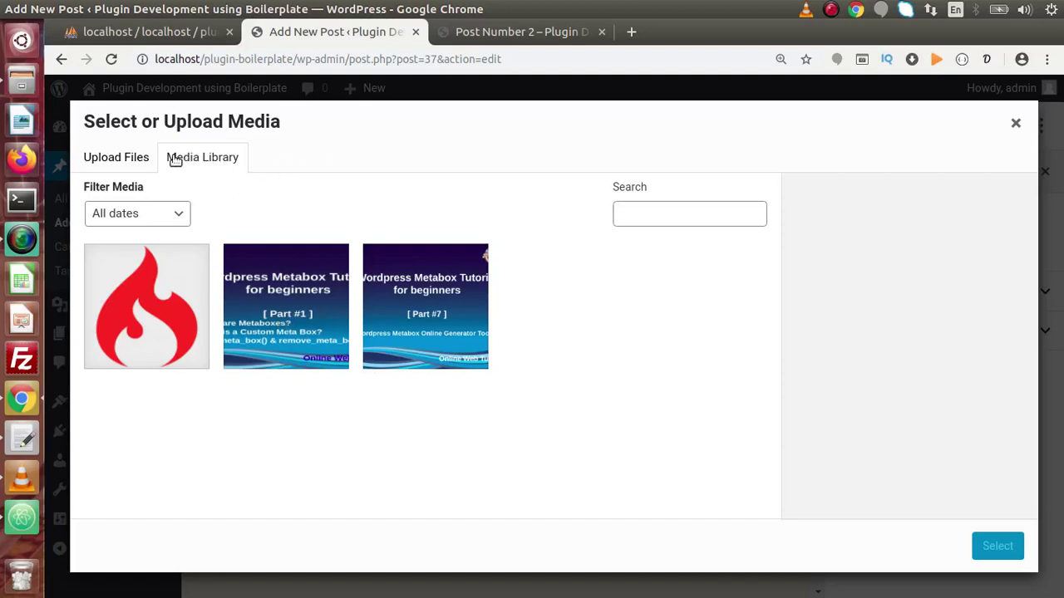
pyautogui.click(131, 162)
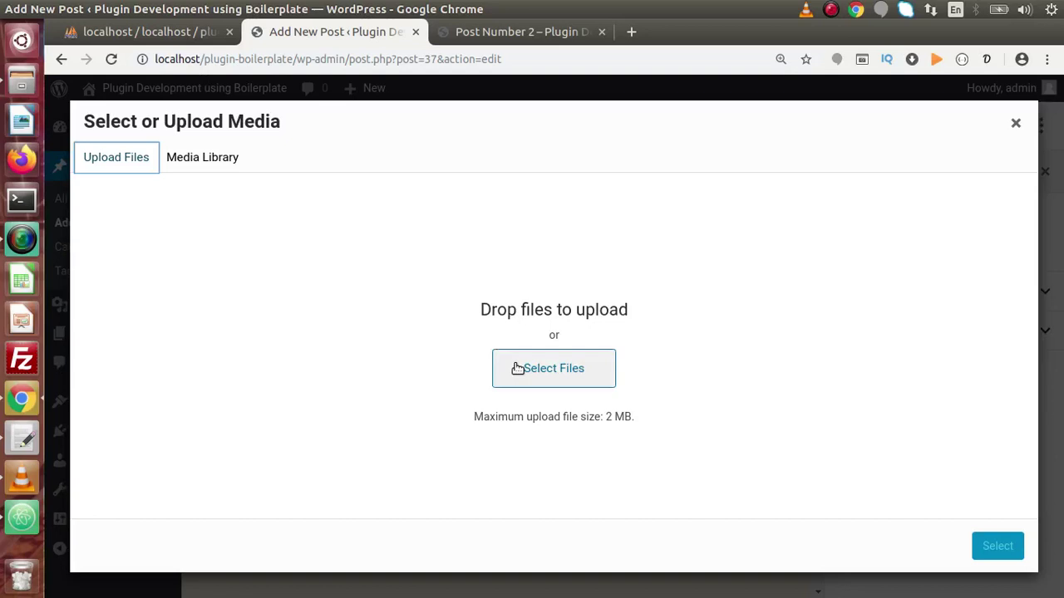
pyautogui.click(200, 166)
pyautogui.click(171, 304)
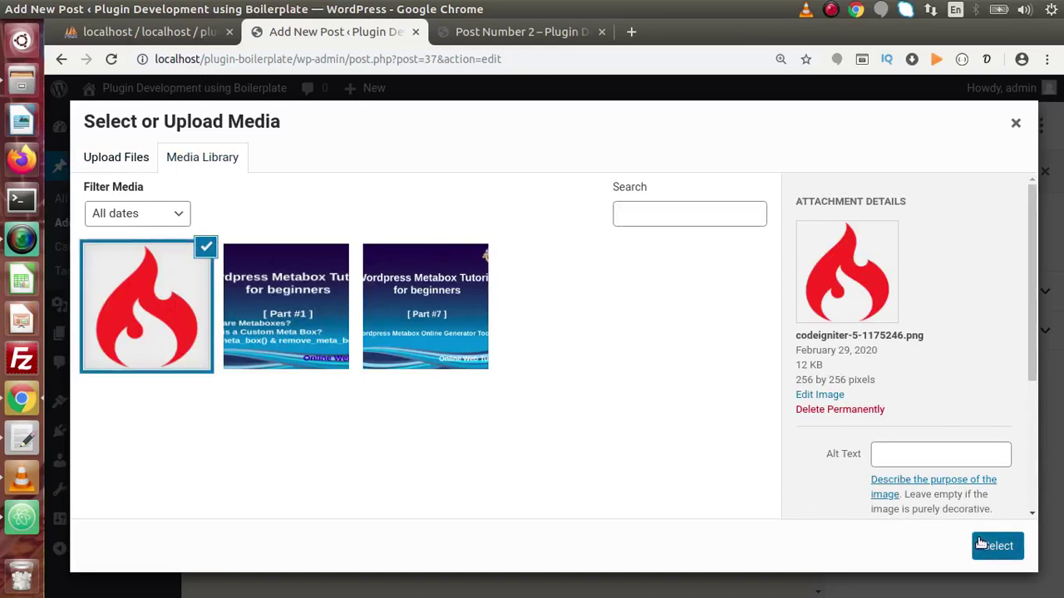
pyautogui.click(989, 545)
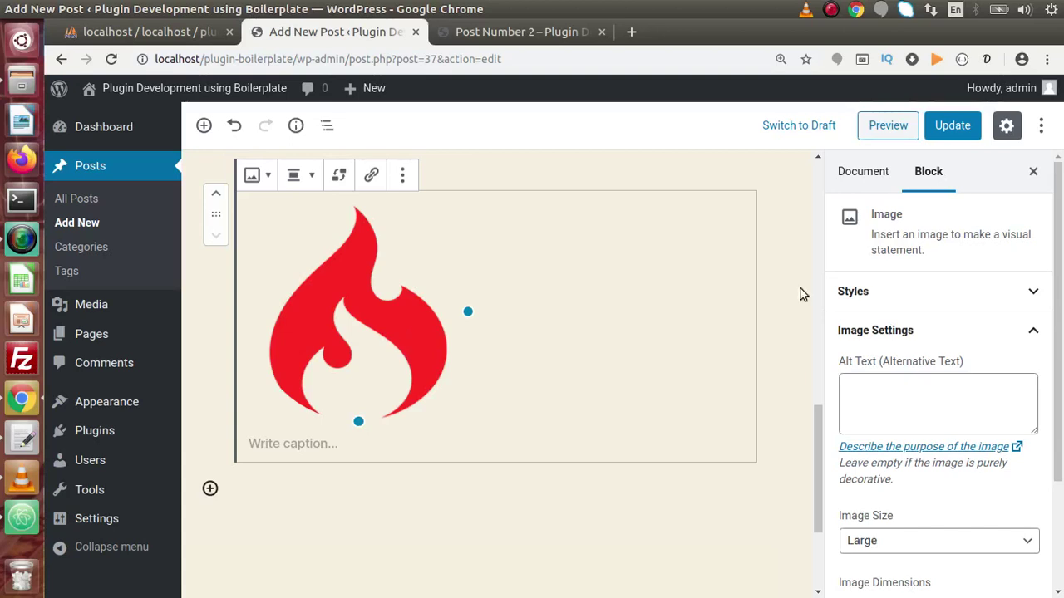
# Step: Expand the image's style options and apply the Default style
pyautogui.click(1031, 293)
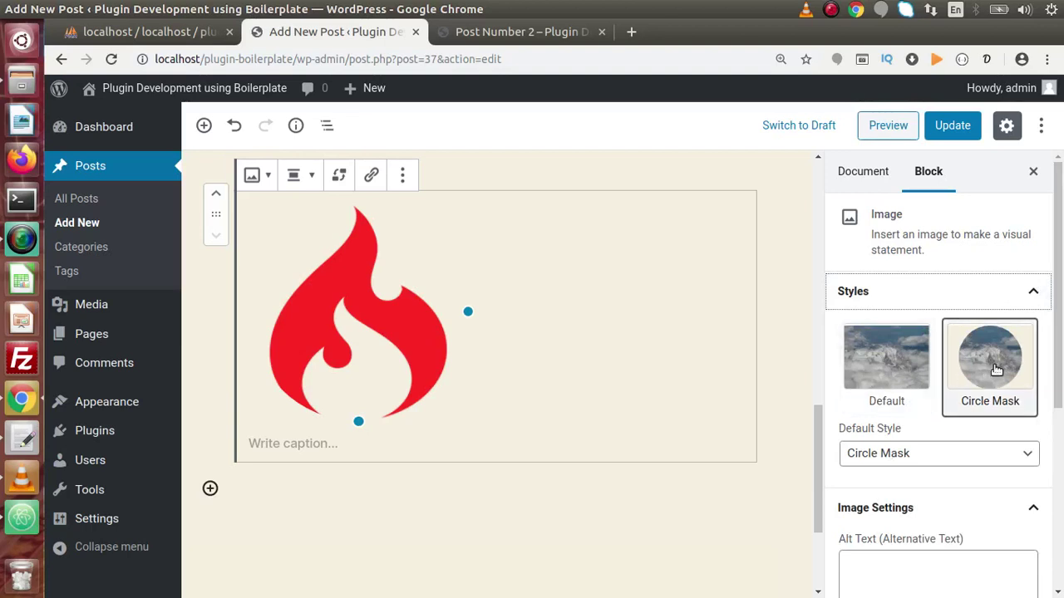
pyautogui.click(879, 377)
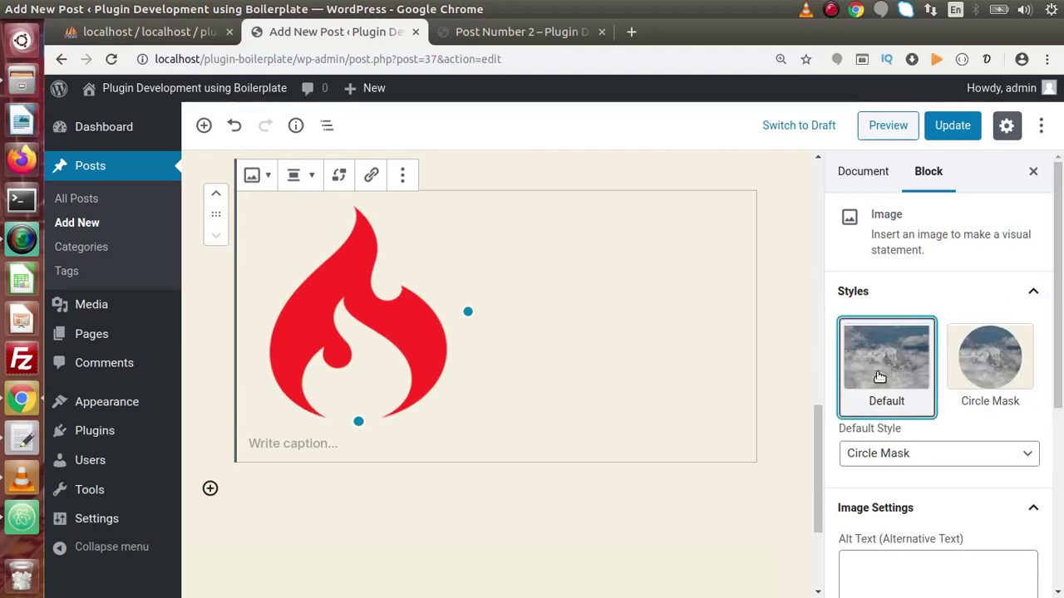
# Step: Apply the Circle Mask style to the red flame image and remove that Image block from the post
pyautogui.click(975, 363)
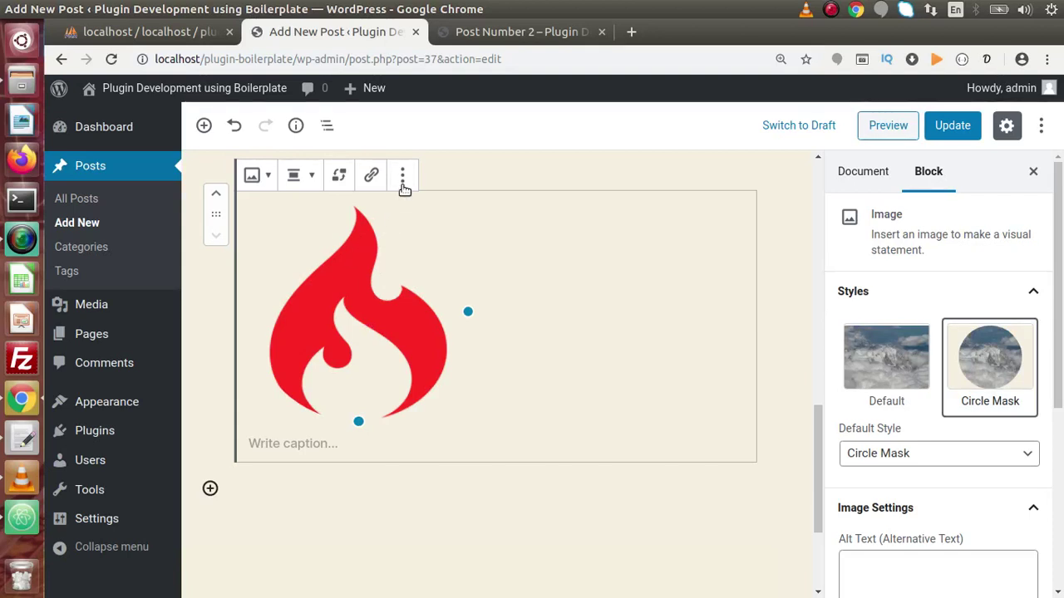
pyautogui.click(267, 180)
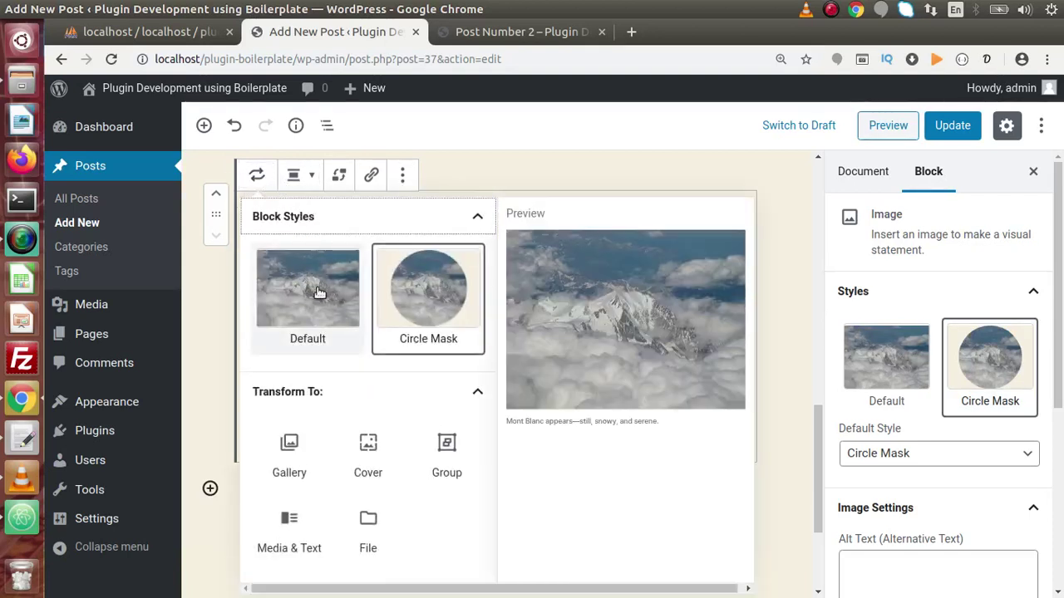
pyautogui.click(591, 299)
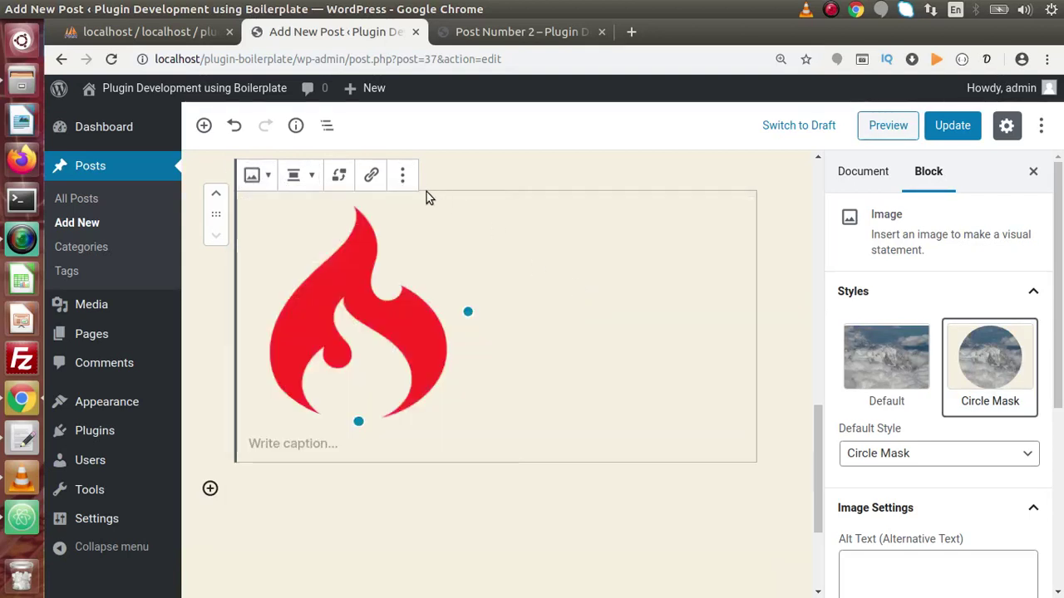
pyautogui.click(402, 174)
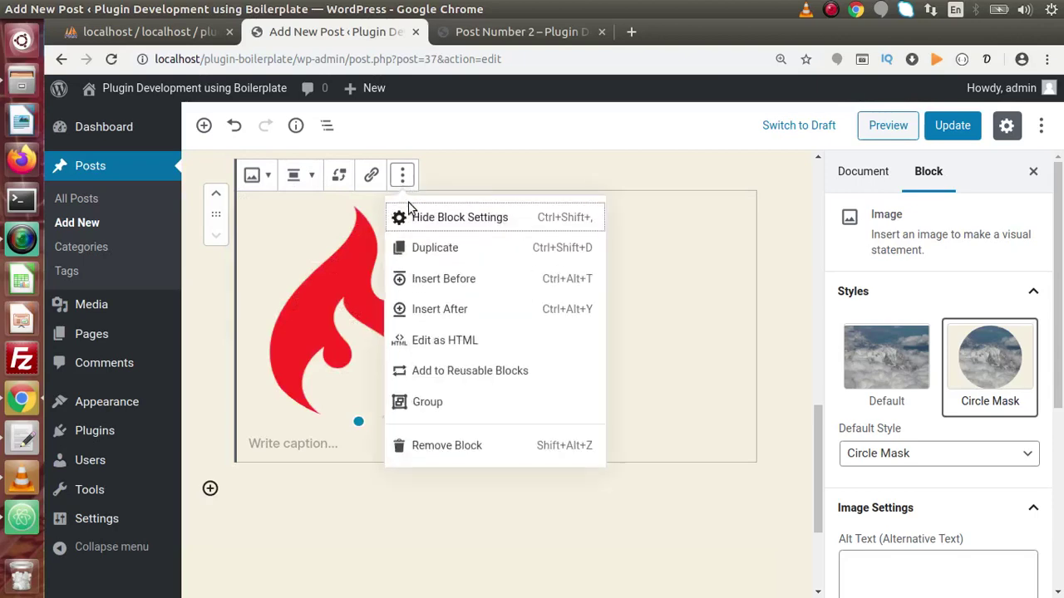
pyautogui.click(434, 444)
# Step: Insert a new Image block below the three columns and fill it with the "Wordpress Metabox Tutorial for beginners [Part #1]" picture from the Media Library
pyautogui.moveTo(814, 338); pyautogui.dragTo(814, 449)
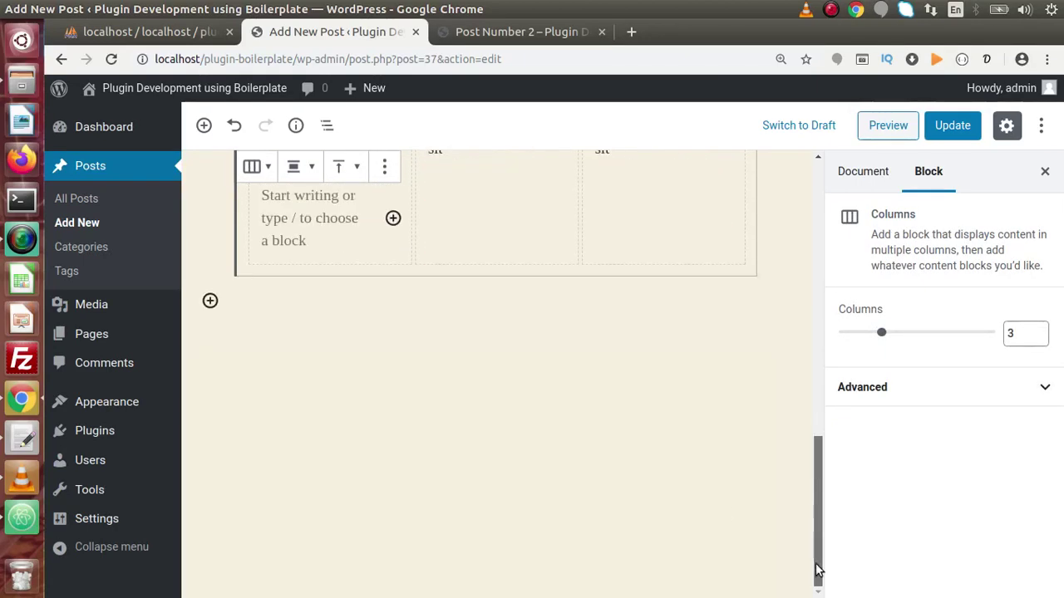
pyautogui.click(210, 303)
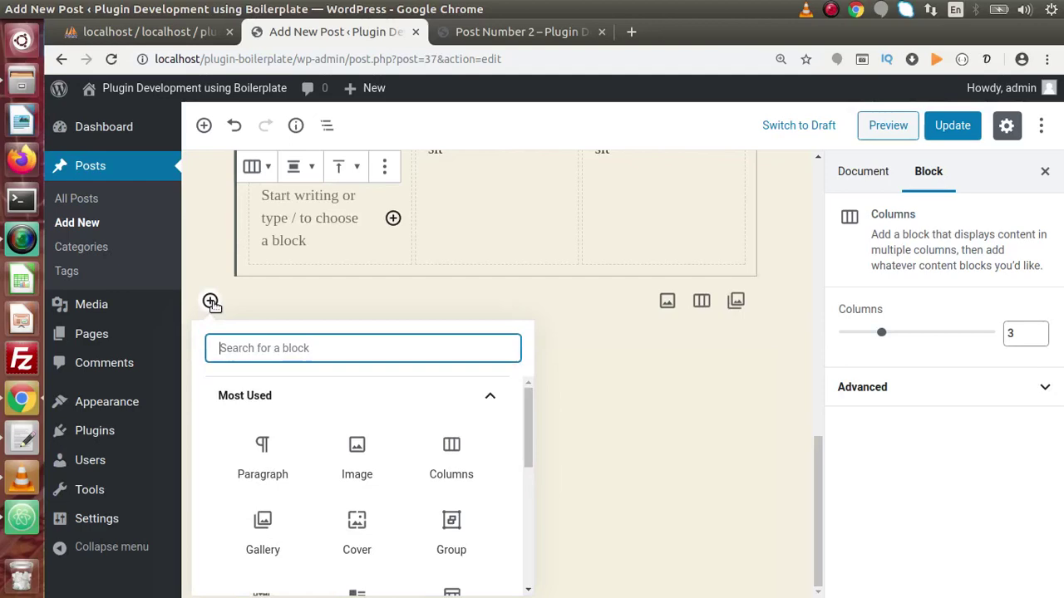
pyautogui.click(357, 445)
pyautogui.click(503, 344)
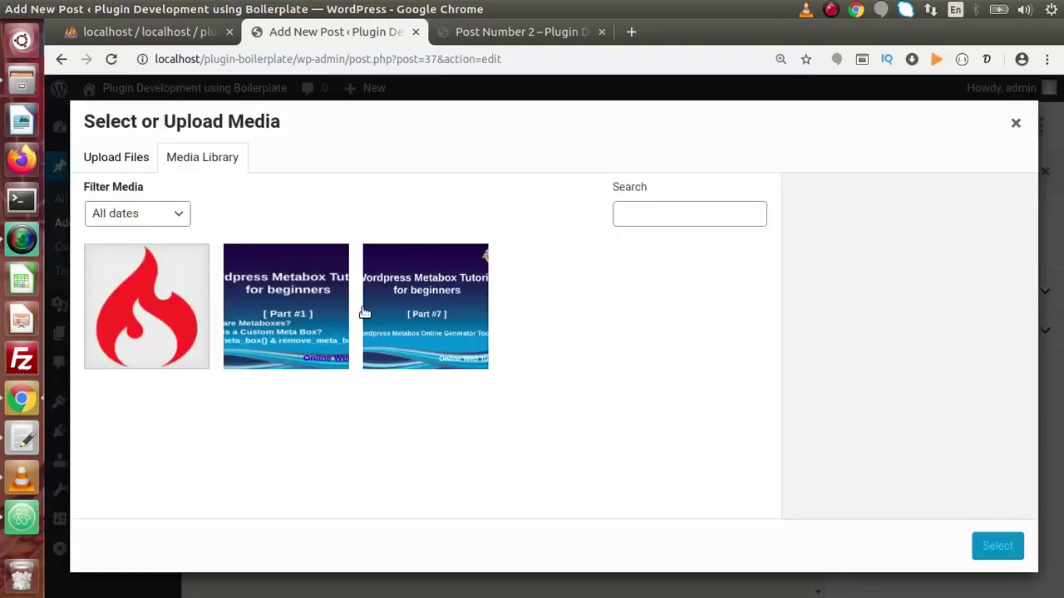
pyautogui.click(286, 296)
pyautogui.click(997, 546)
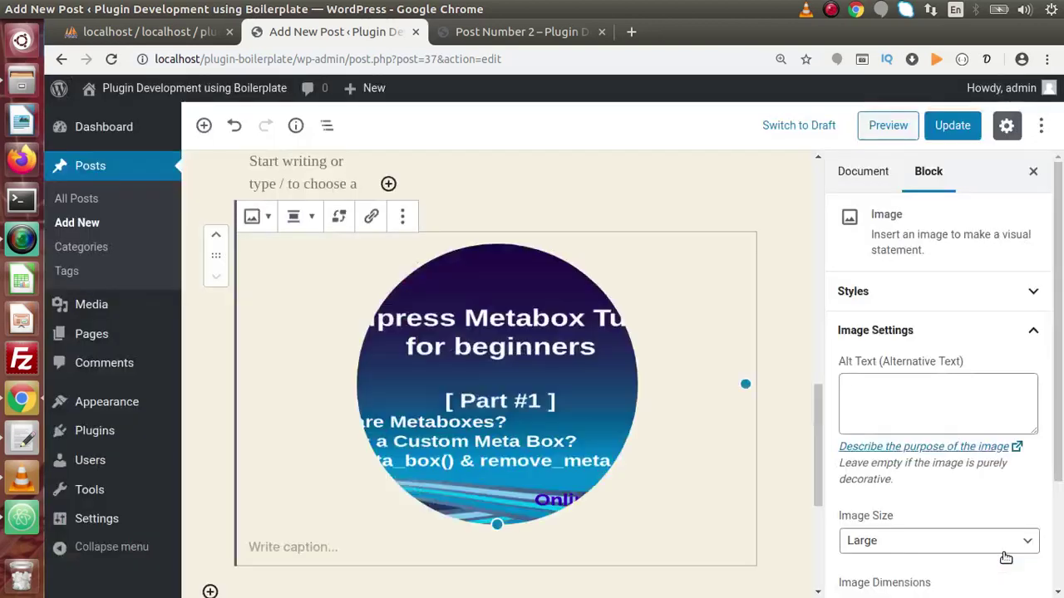
# Step: Try the Default style on the tutorial image and switch it back to Circle Mask
pyautogui.click(997, 299)
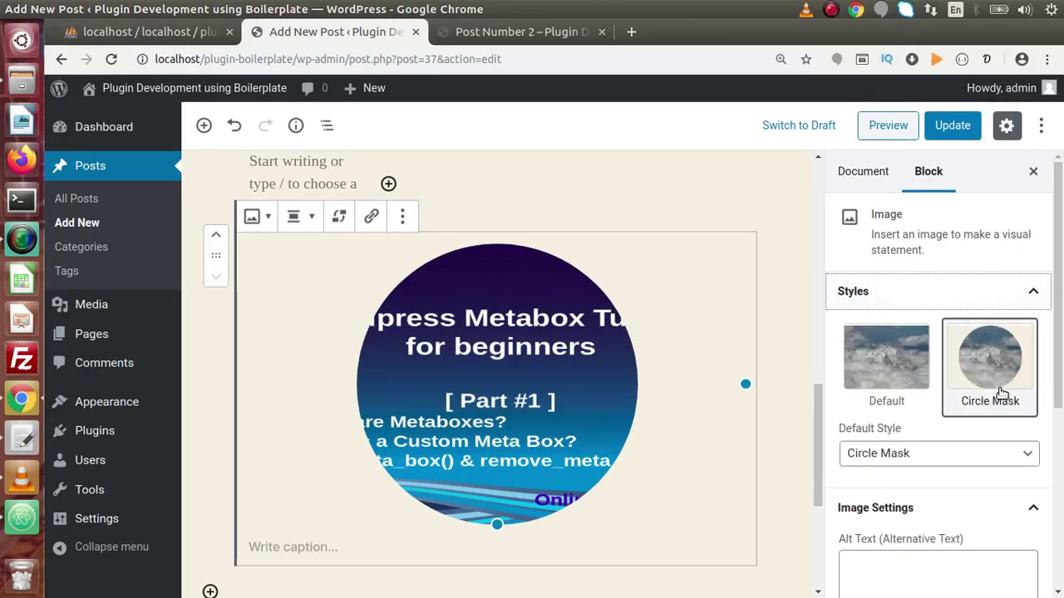
pyautogui.click(895, 360)
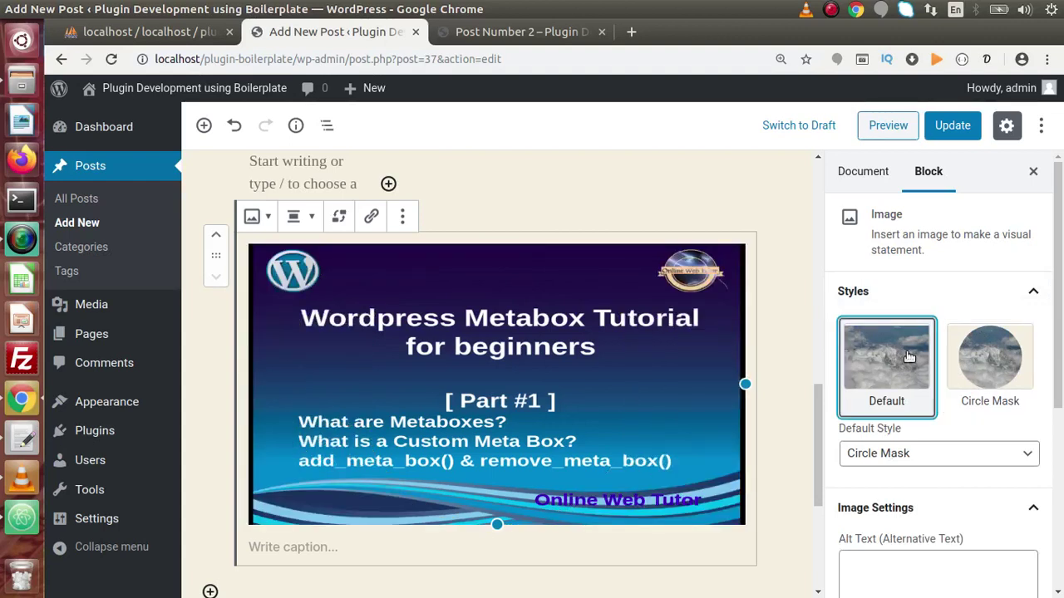
pyautogui.click(990, 362)
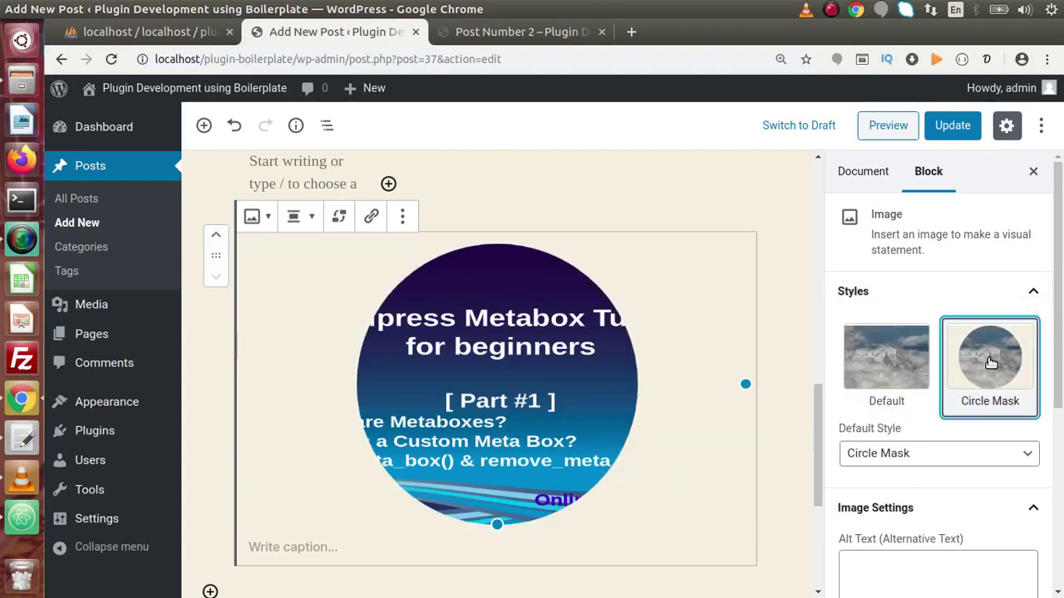
# Step: Set the tutorial image's size to Thumbnail in its image settings
pyautogui.scroll(-2, 1061, 299)
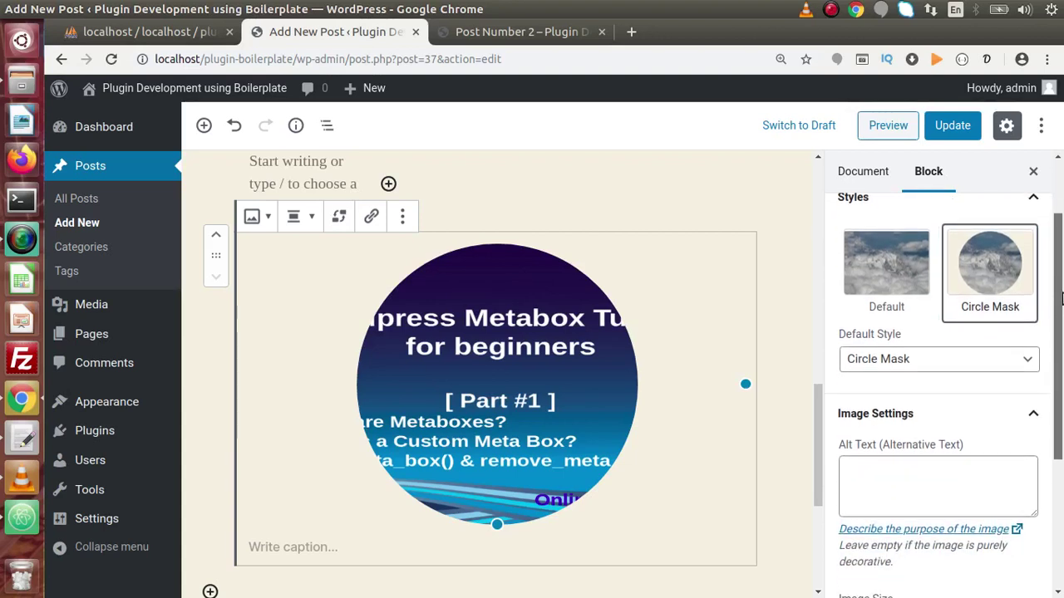
pyautogui.moveTo(1061, 299); pyautogui.dragTo(1057, 408)
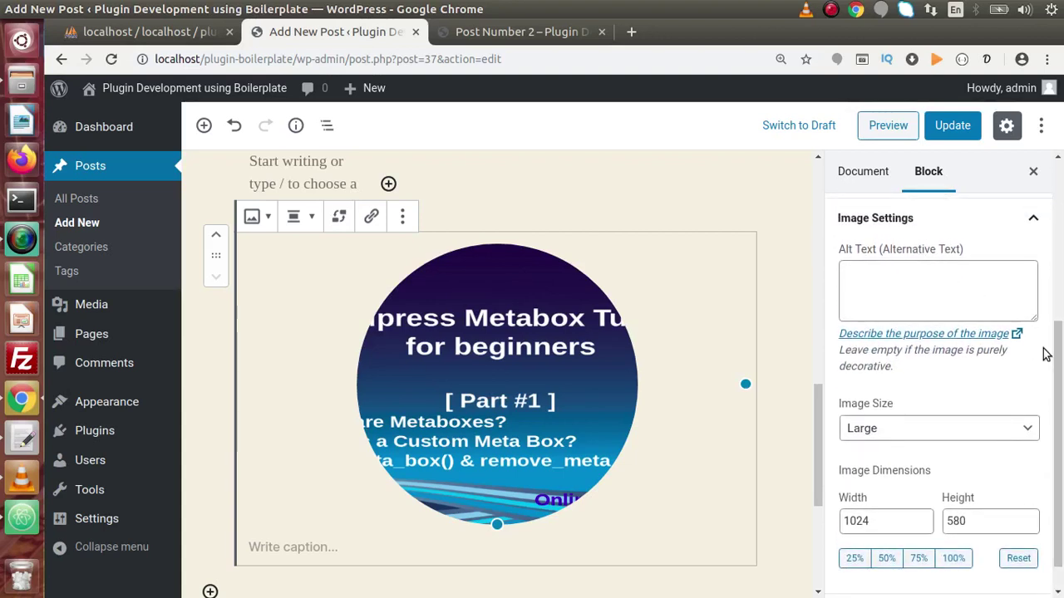
pyautogui.moveTo(1057, 358); pyautogui.dragTo(1057, 376)
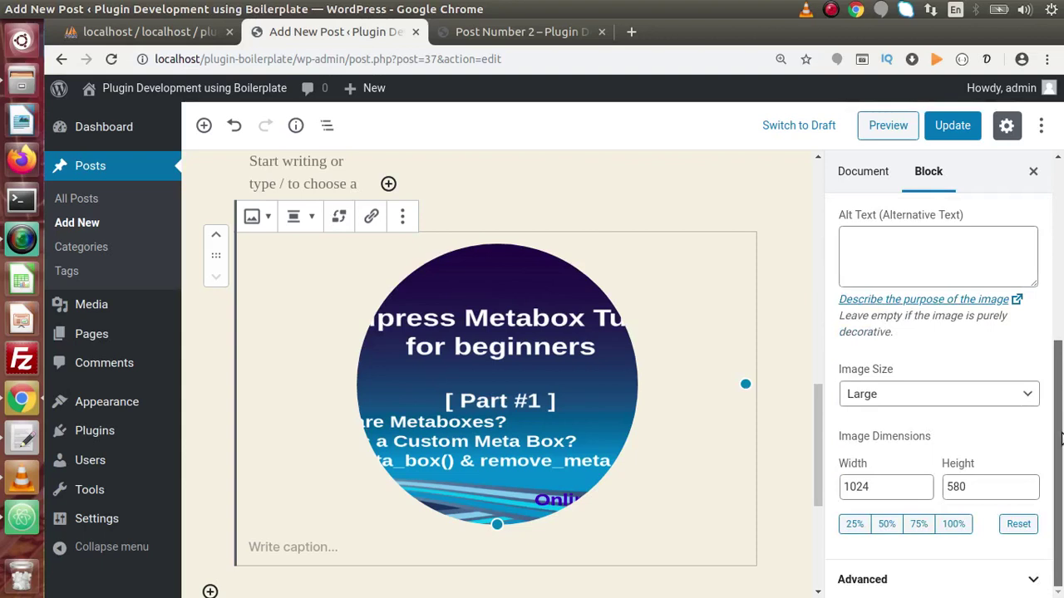
pyautogui.click(921, 391)
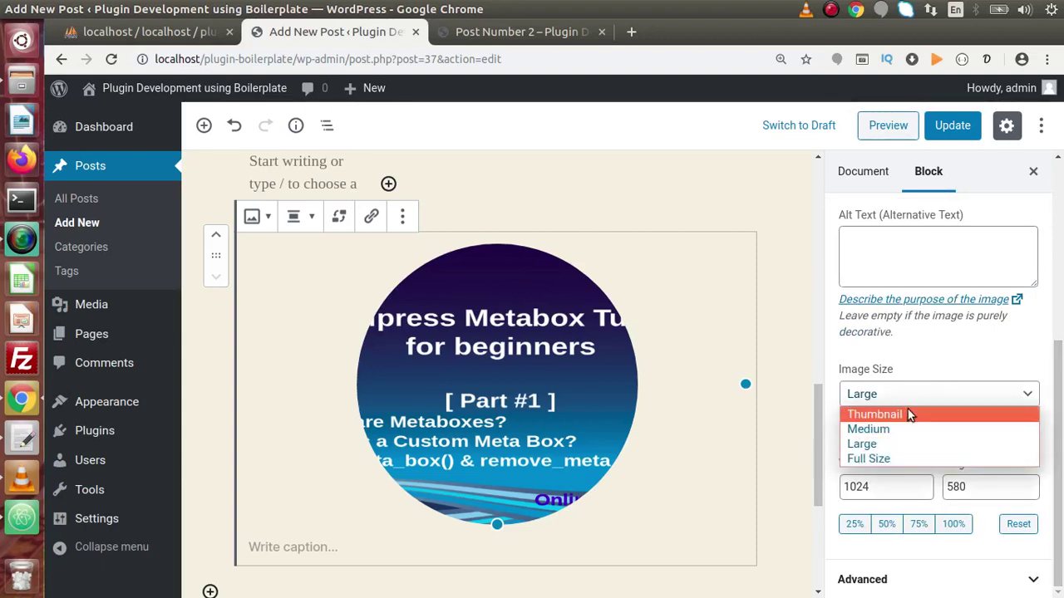
pyautogui.click(908, 413)
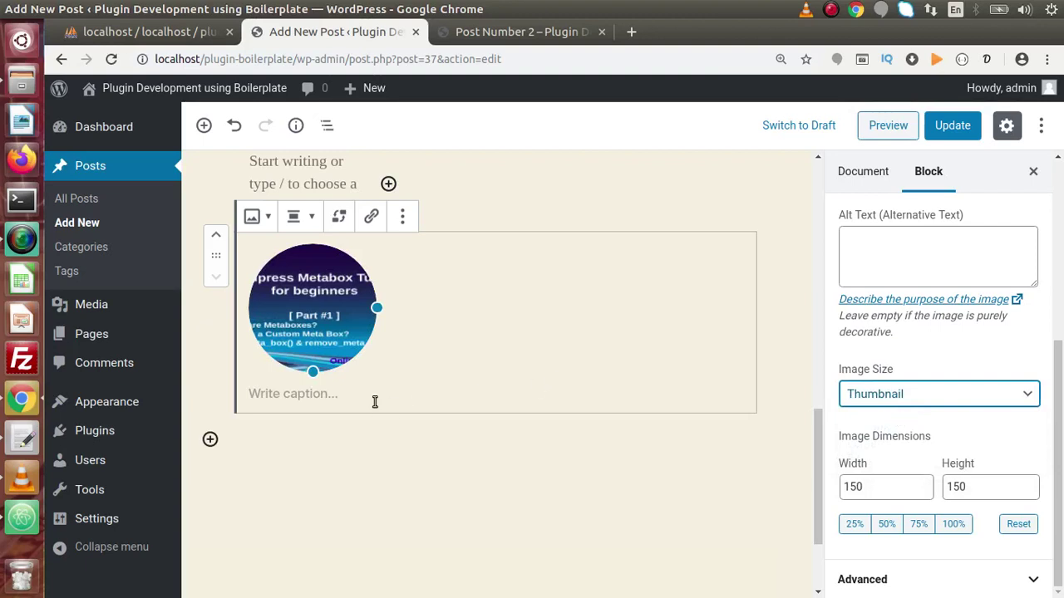
# Step: Caption the image "This is sample image we have added into this block" and update the post
pyautogui.click(314, 396)
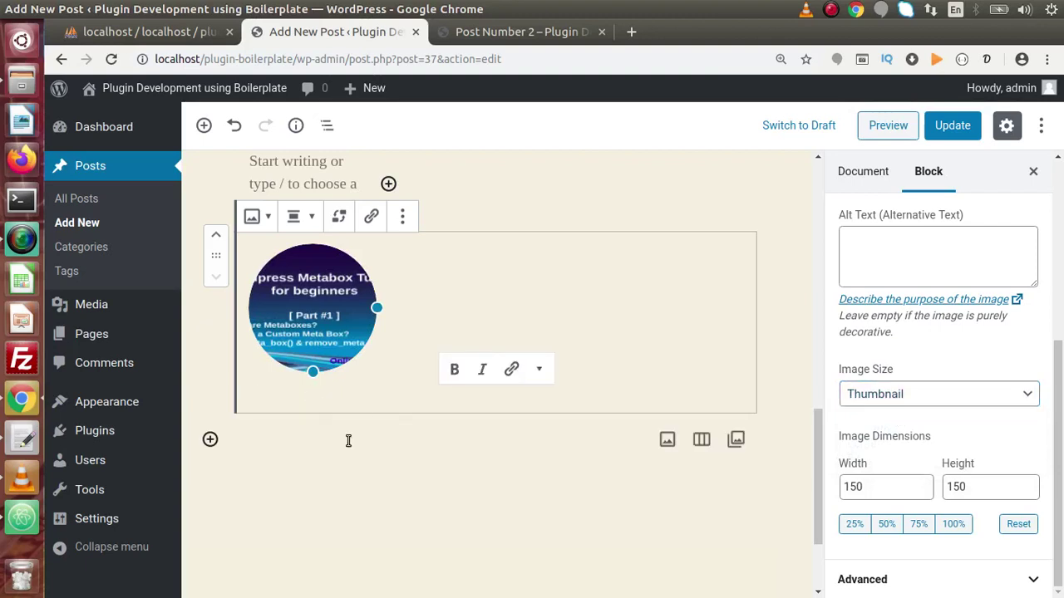
pyautogui.write('Thisi s ')
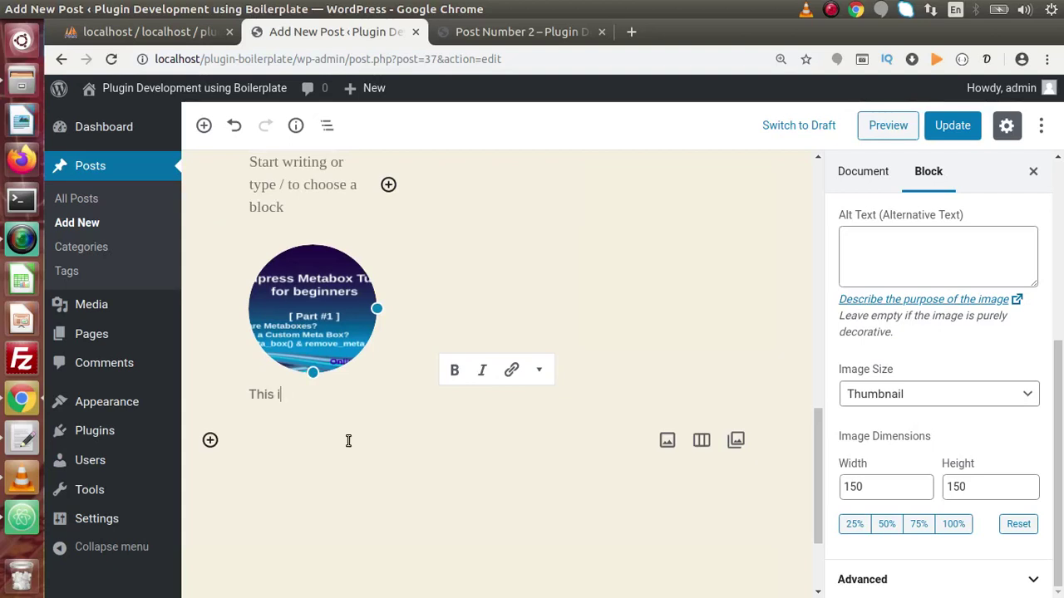
pyautogui.write('sample image we have adde')
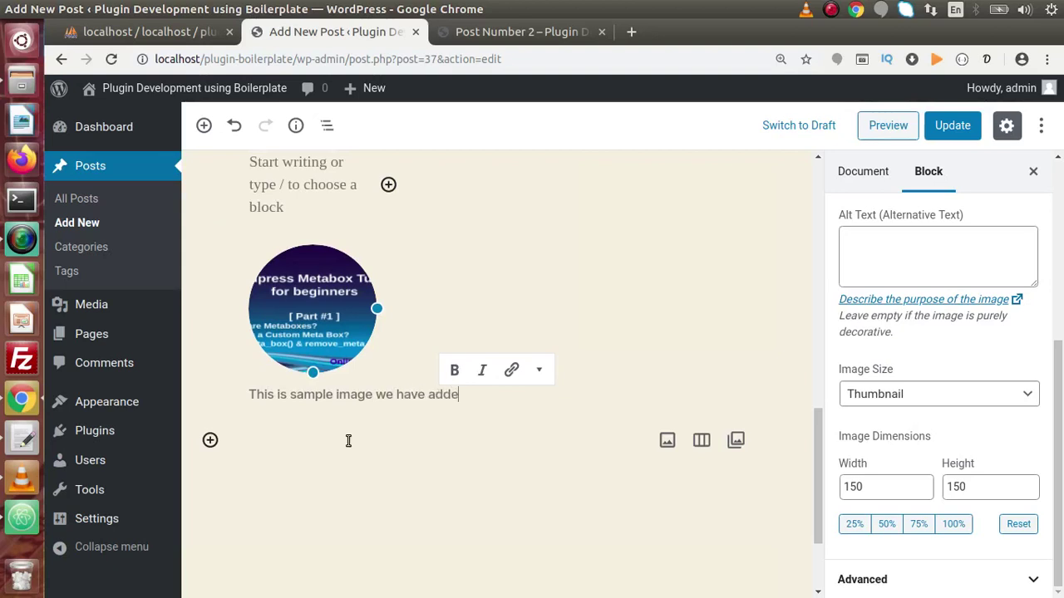
pyautogui.write('d into this block')
pyautogui.click(957, 125)
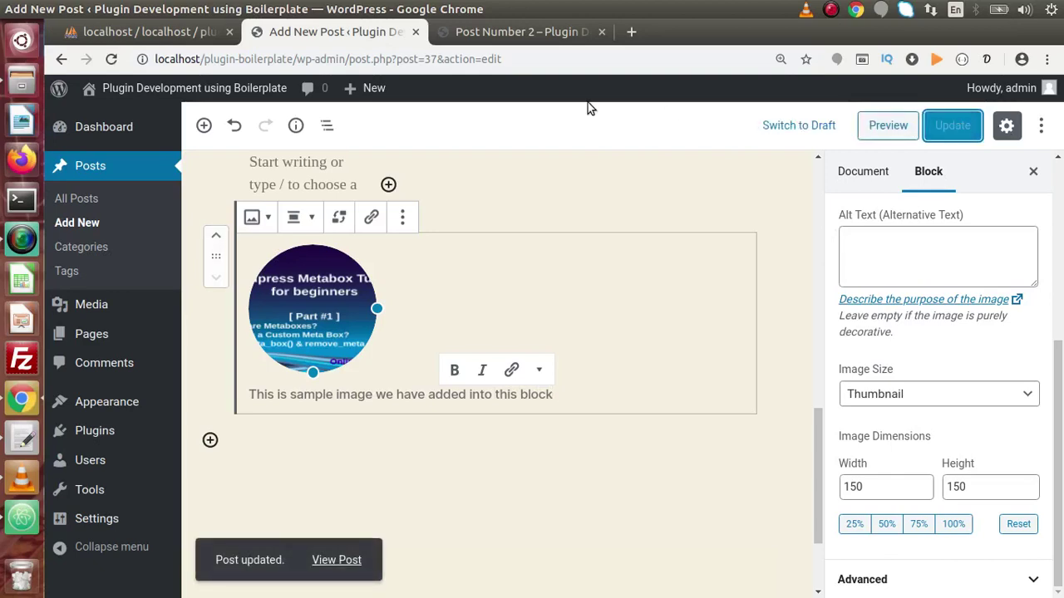
# Step: Reload the published post and examine its paragraph, three columns and captioned circular image
pyautogui.click(526, 33)
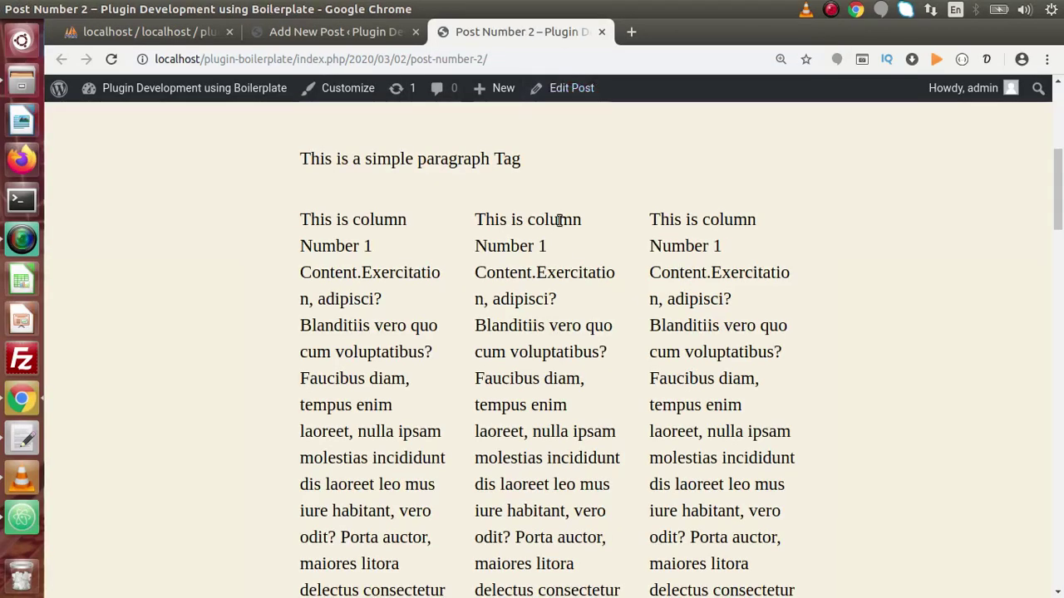
pyautogui.hotkey('ctrl', 'r')
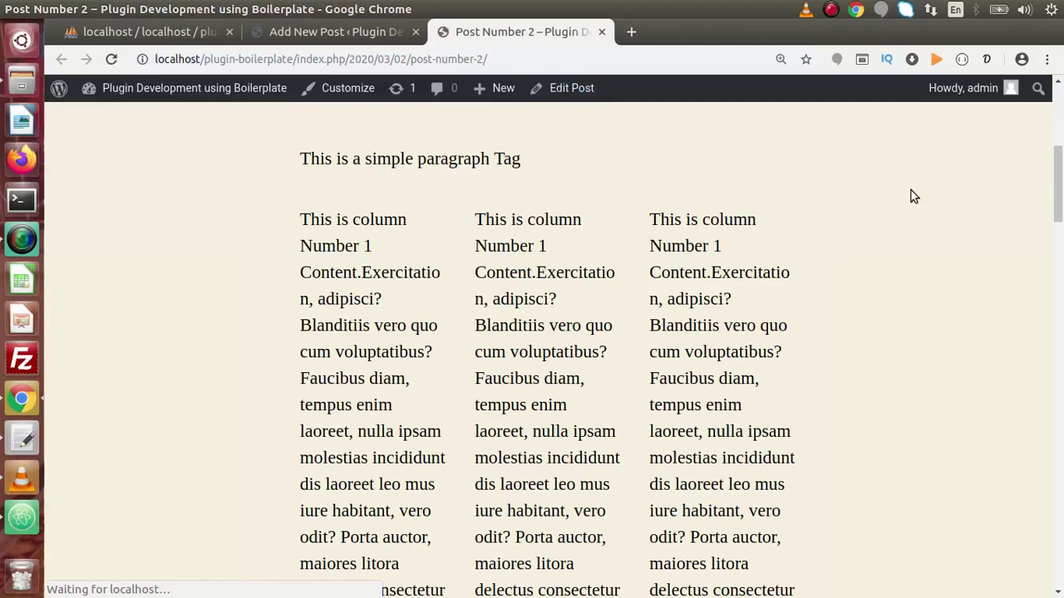
pyautogui.moveTo(1058, 189); pyautogui.dragTo(1058, 273)
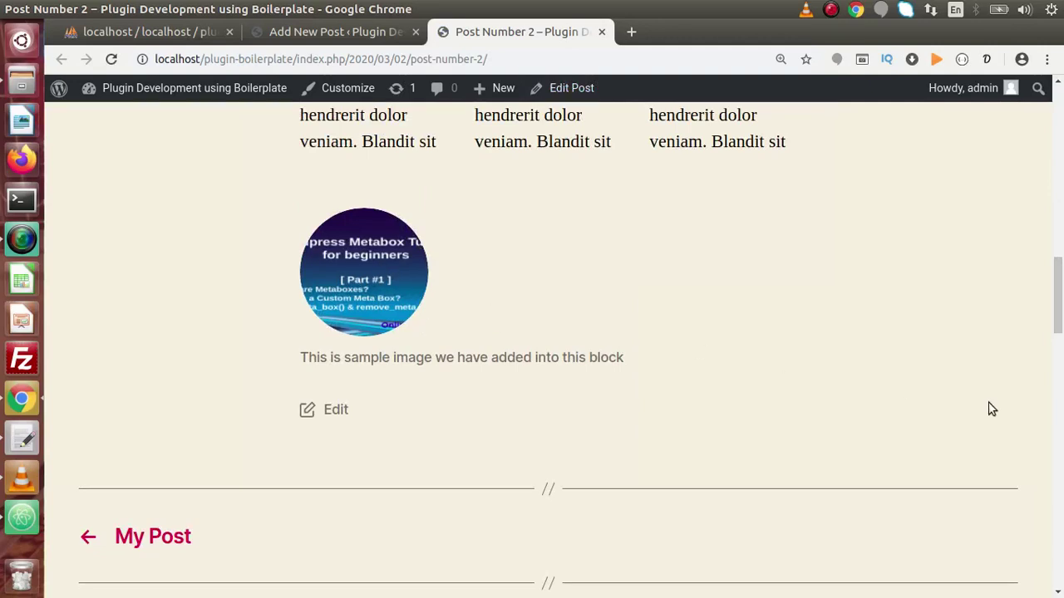
pyautogui.moveTo(1061, 299); pyautogui.dragTo(1058, 170)
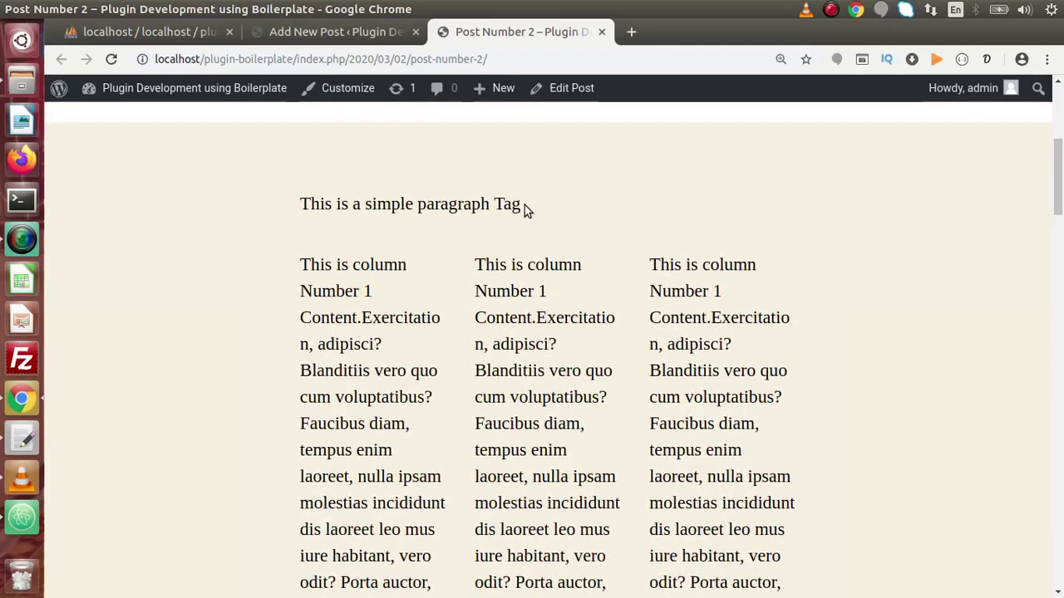
pyautogui.moveTo(523, 210); pyautogui.dragTo(300, 211)
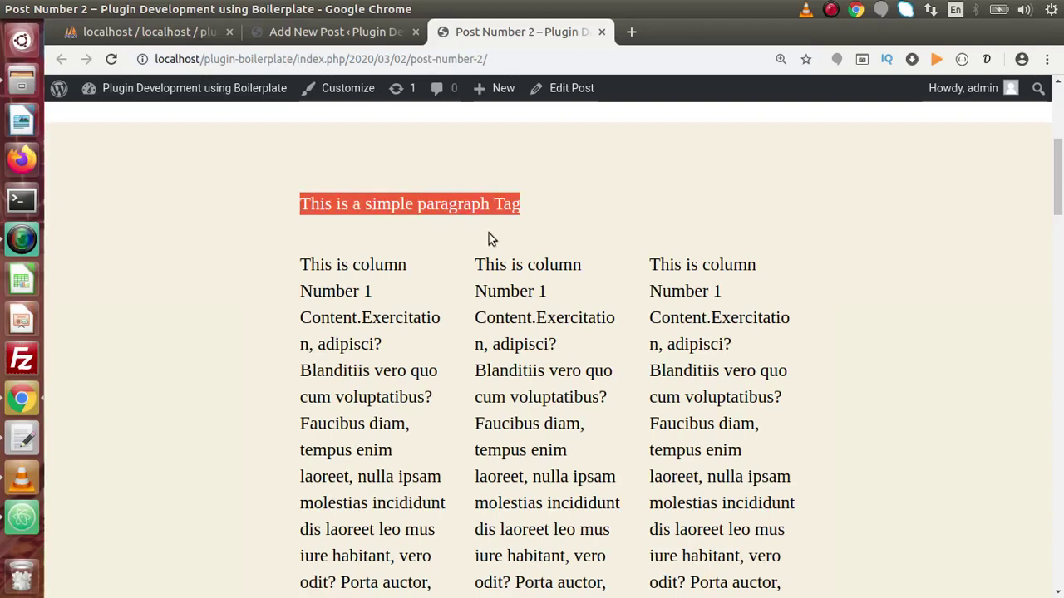
pyautogui.click(507, 204)
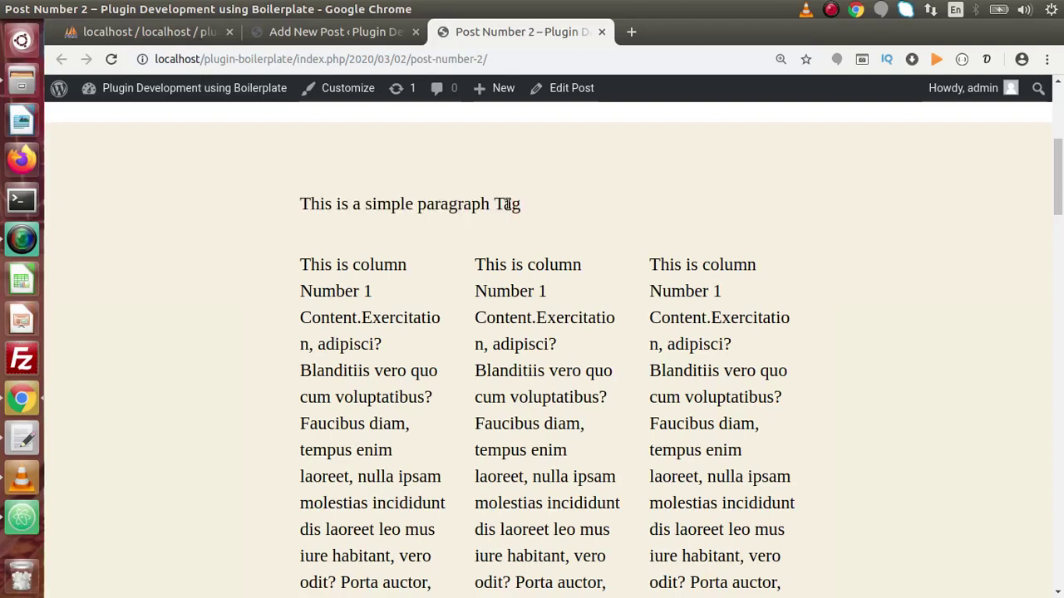
pyautogui.moveTo(302, 261); pyautogui.dragTo(492, 423)
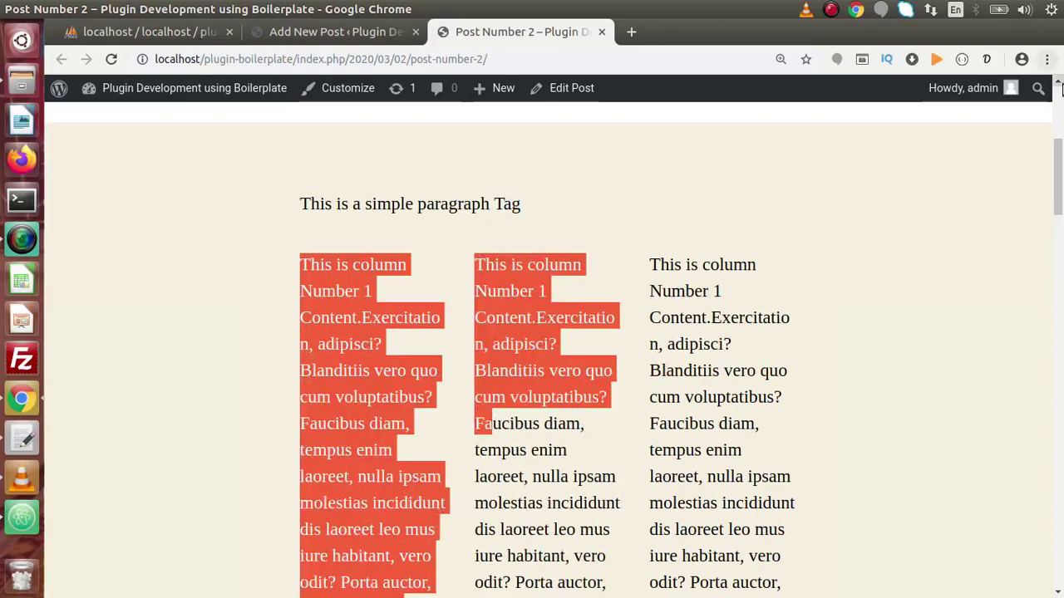
pyautogui.moveTo(1058, 177); pyautogui.dragTo(1058, 269)
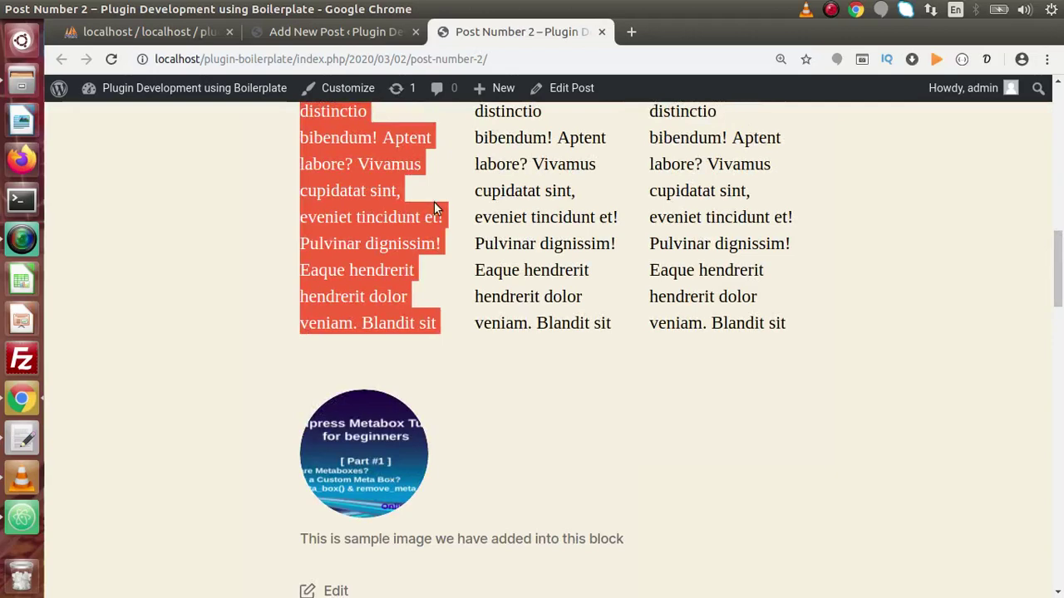
# Step: Return to the post editor, move the Image block up above the three columns and update the post
pyautogui.click(387, 42)
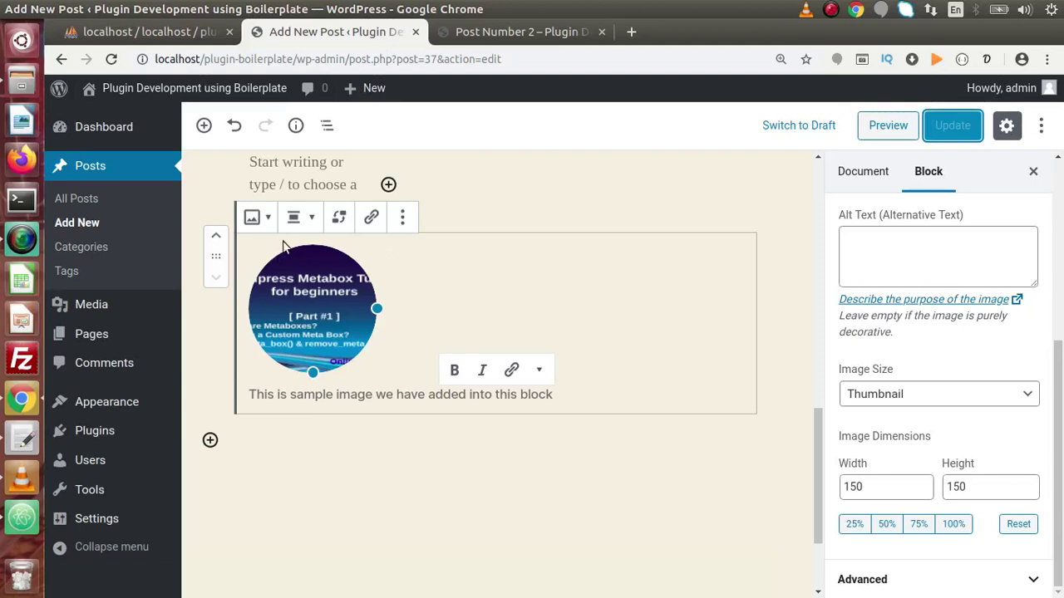
pyautogui.click(216, 241)
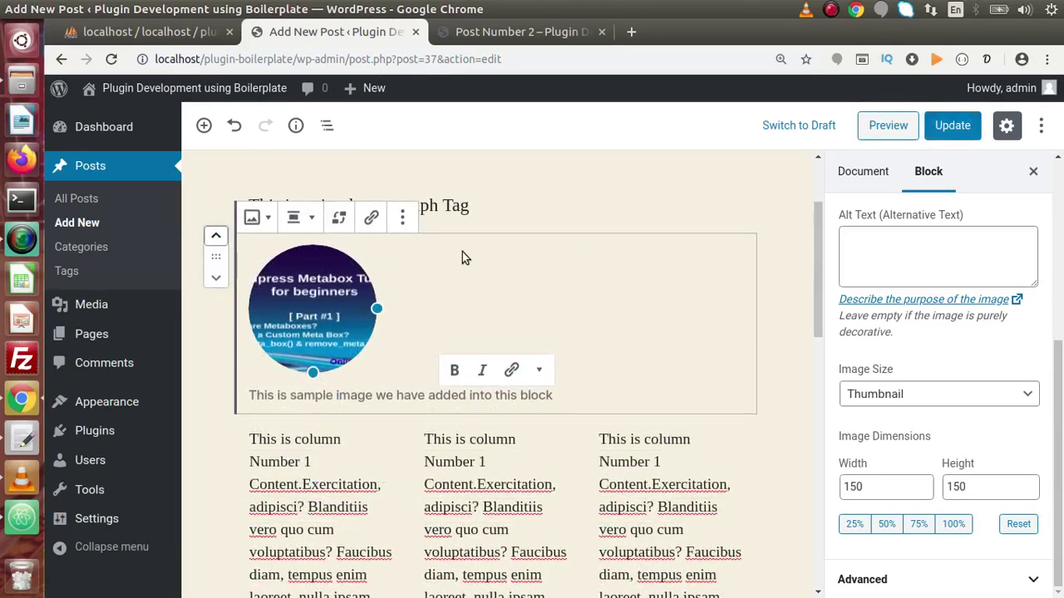
pyautogui.click(469, 208)
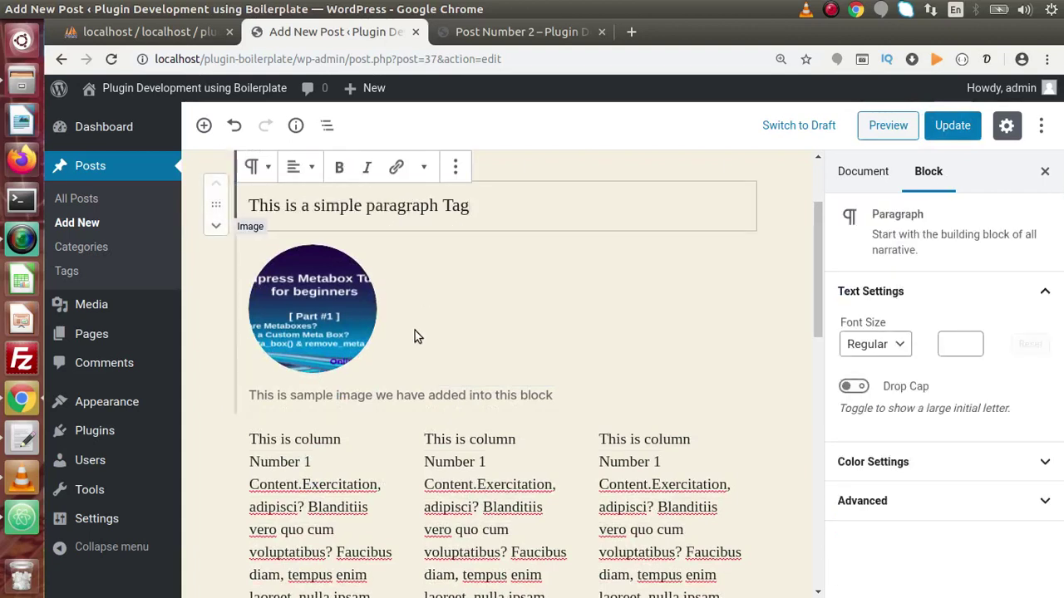
pyautogui.click(954, 129)
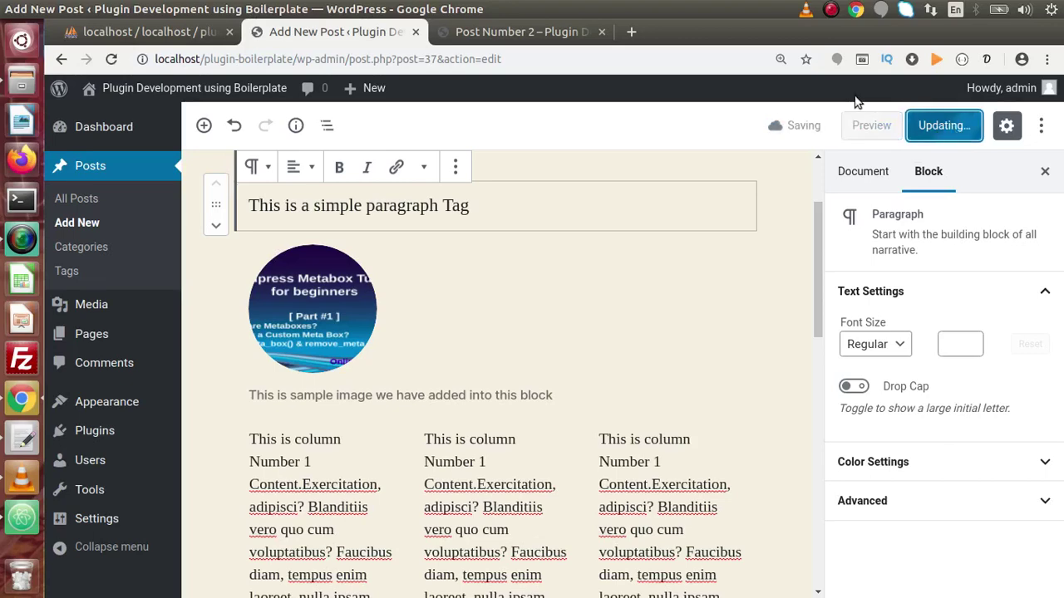
# Step: Reload the published post and check the image's position between the paragraph and the columns
pyautogui.click(542, 30)
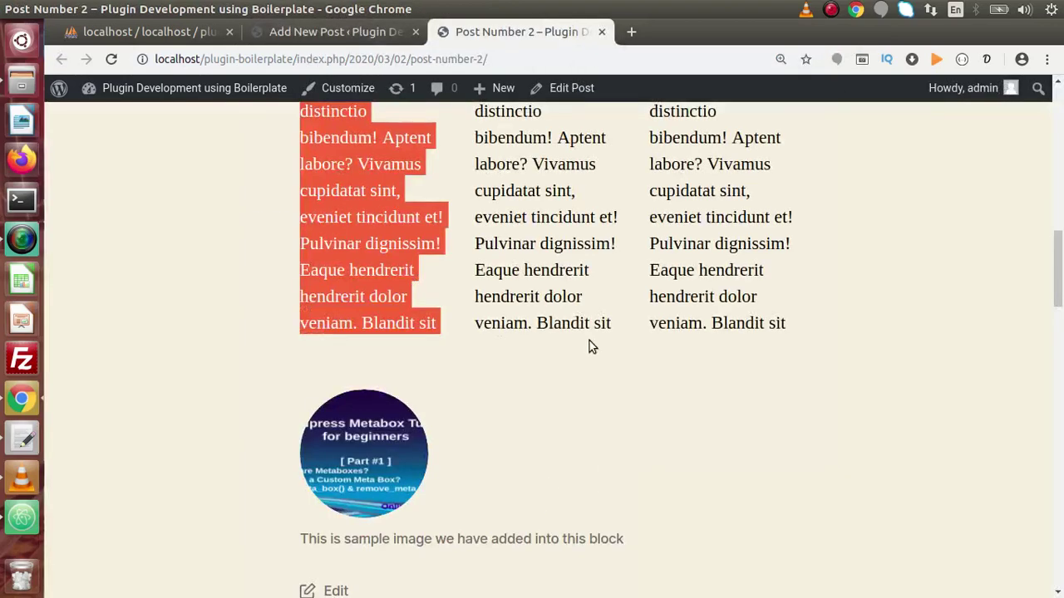
pyautogui.press('F5')
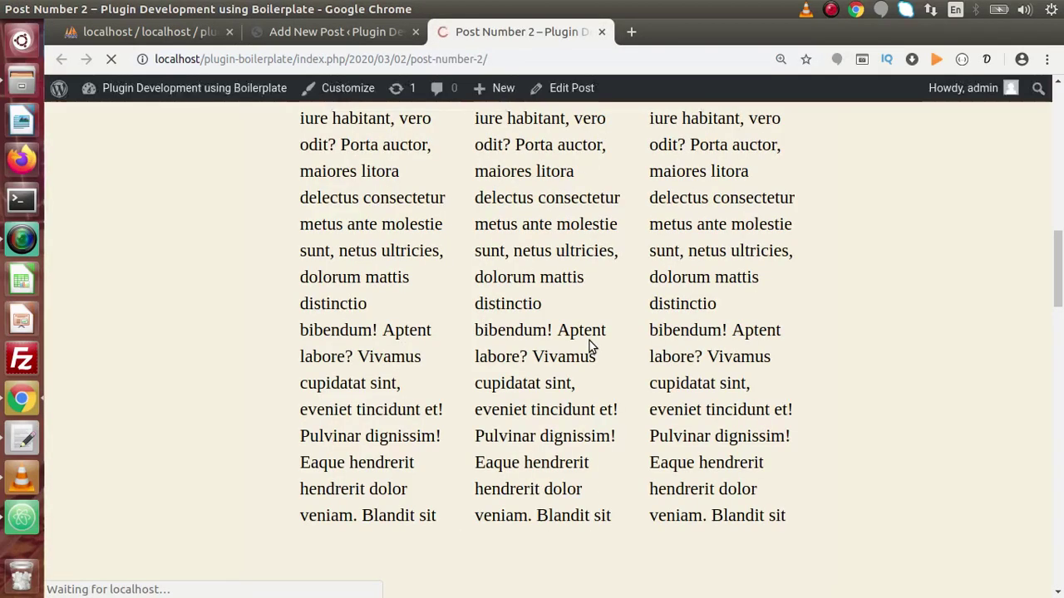
pyautogui.moveTo(1059, 282); pyautogui.dragTo(1060, 197)
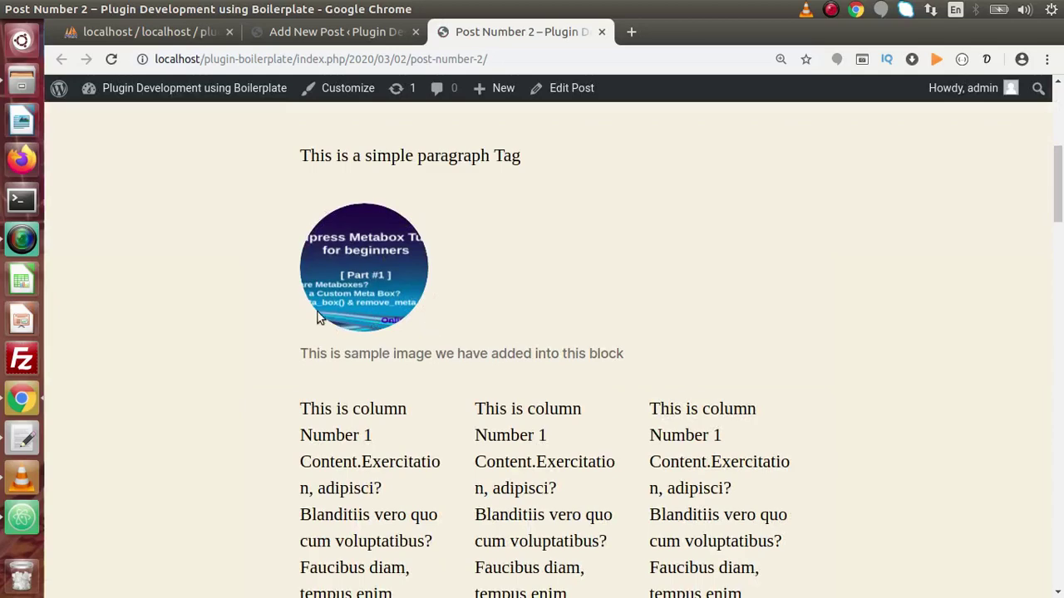
# Step: Return to the post editor and try to reorder the blocks, moving the paragraph below the image and the image above the paragraph
pyautogui.click(359, 34)
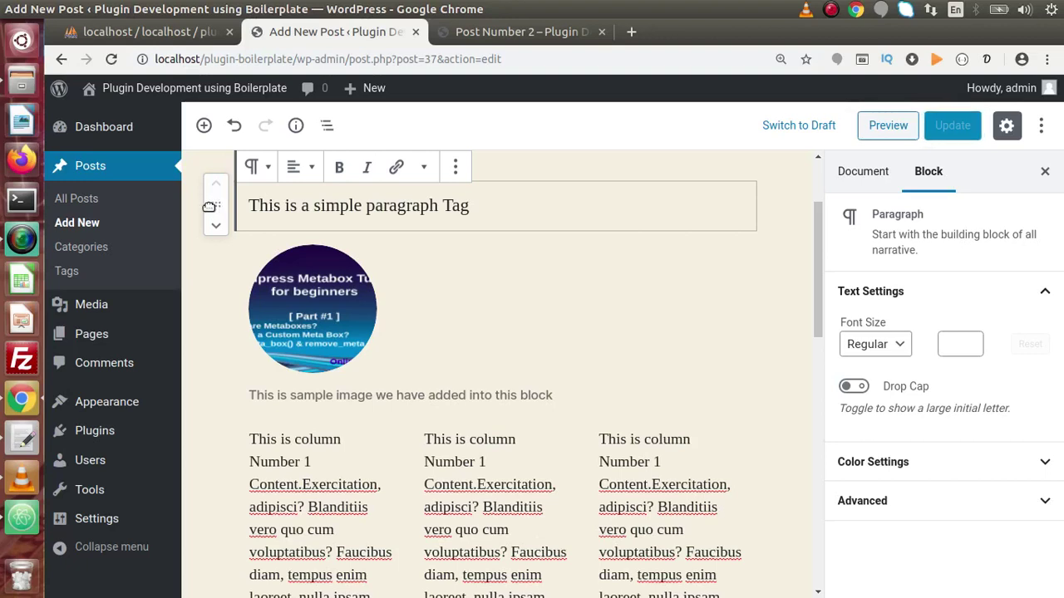
pyautogui.moveTo(213, 206); pyautogui.dragTo(221, 401)
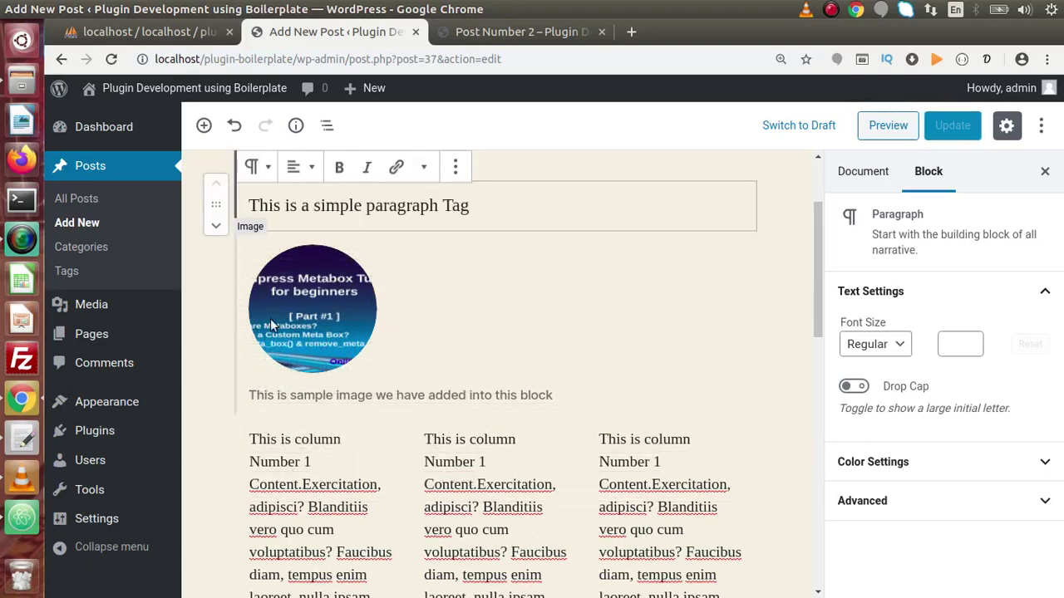
pyautogui.click(289, 297)
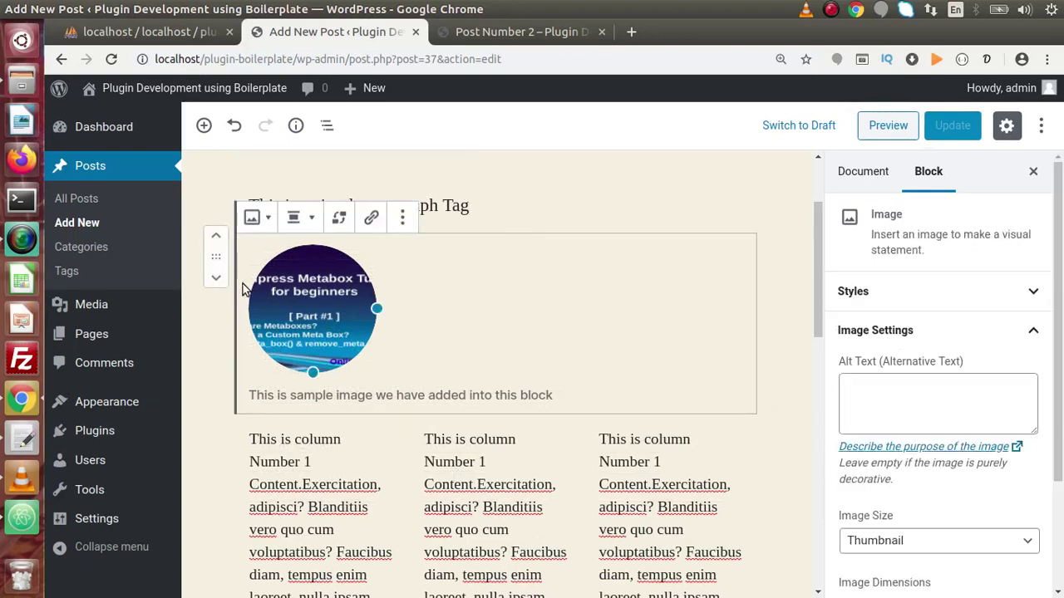
pyautogui.moveTo(819, 281); pyautogui.dragTo(821, 255)
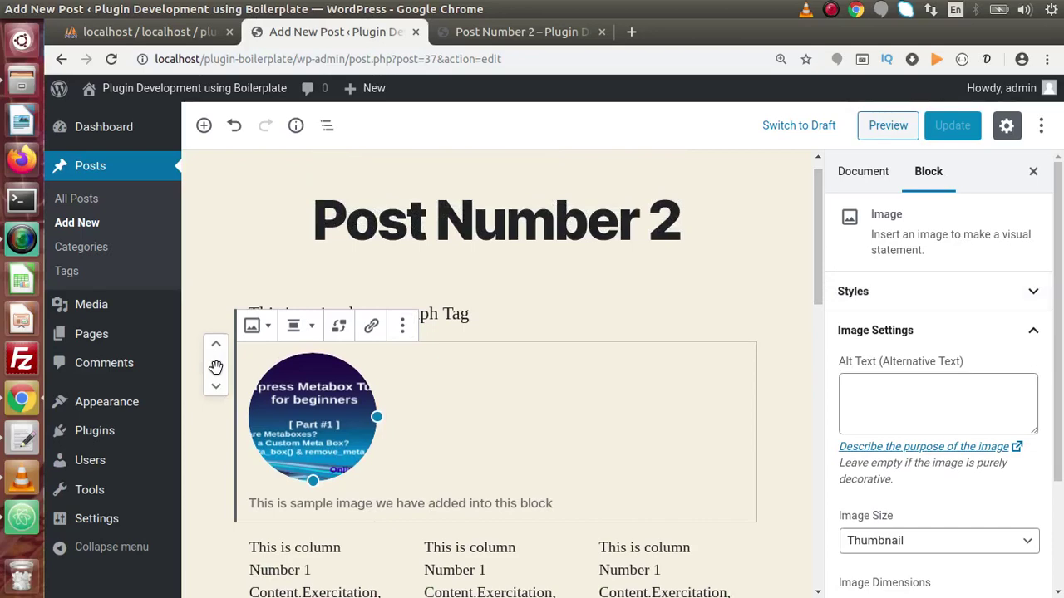
pyautogui.moveTo(215, 366); pyautogui.dragTo(221, 124)
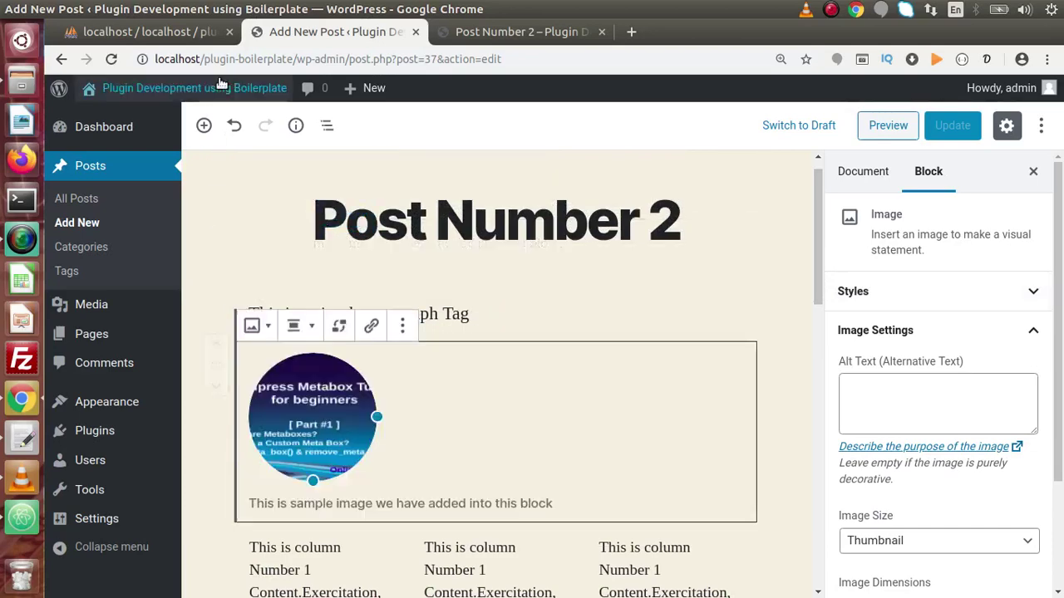
pyautogui.click(436, 320)
pyautogui.click(320, 403)
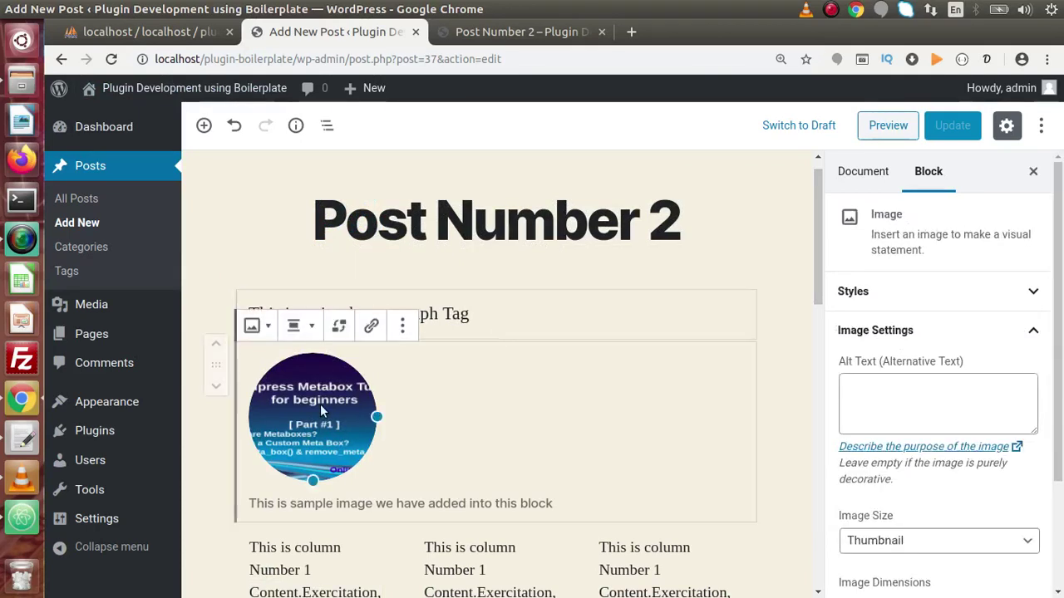
pyautogui.moveTo(214, 366); pyautogui.dragTo(256, 254)
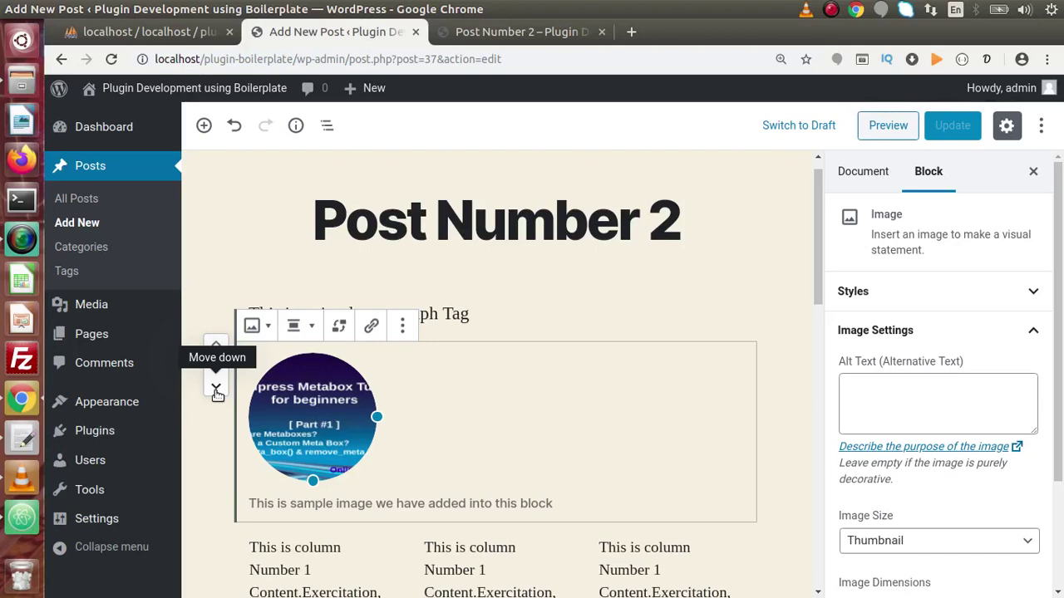
# Step: Switch to gedit and bring up the gutenberg-intro.txt notes
pyautogui.click(21, 438)
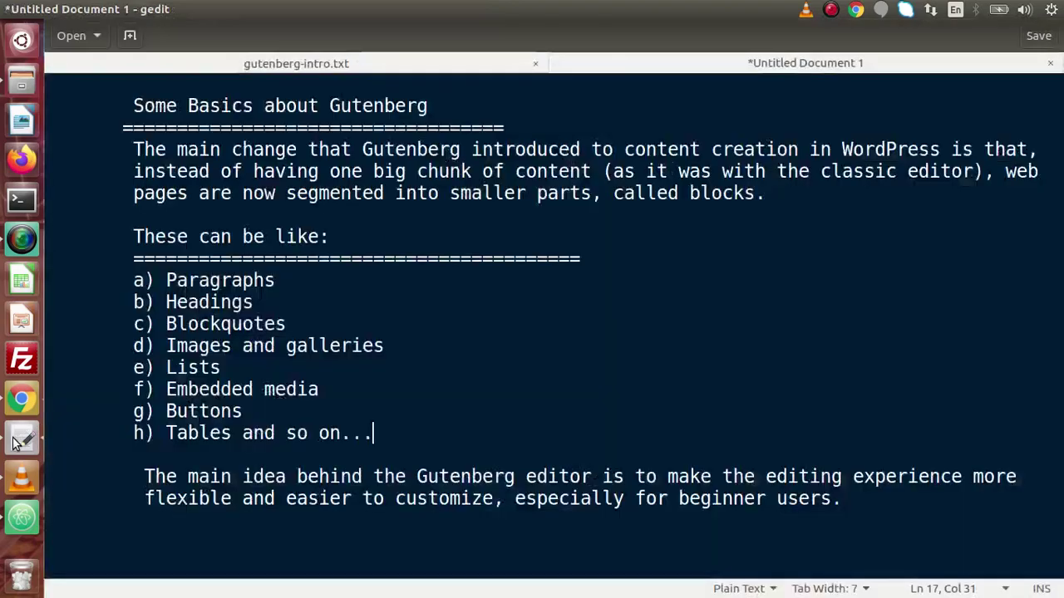
pyautogui.click(442, 65)
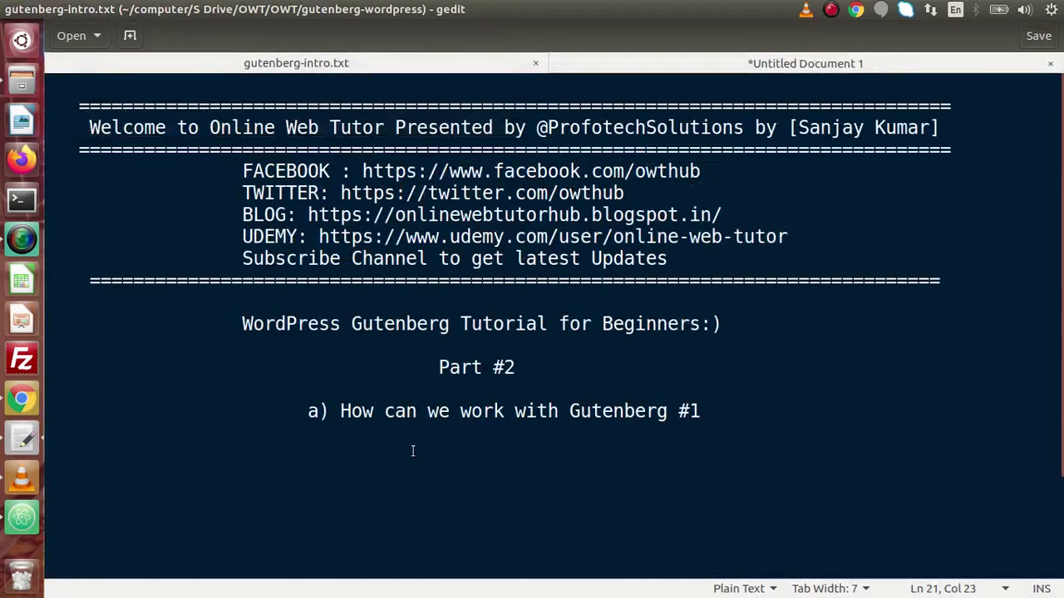